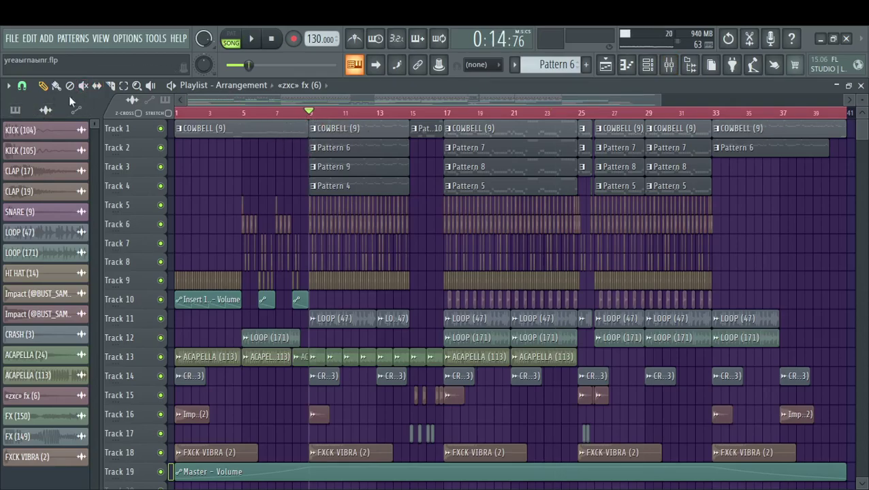
# - Open the first COWBELL pattern in the piano roll and play it through in pattern mode, then stop playback
pyautogui.click(15, 110)
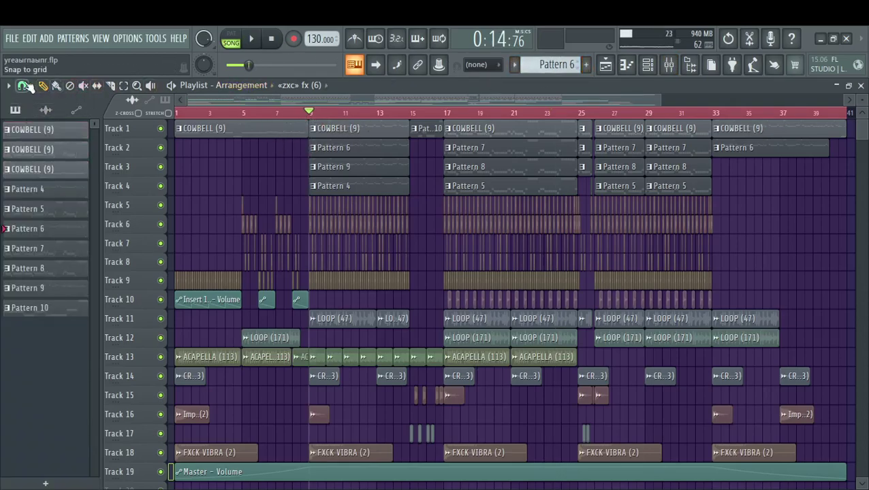
pyautogui.doubleClick(45, 137)
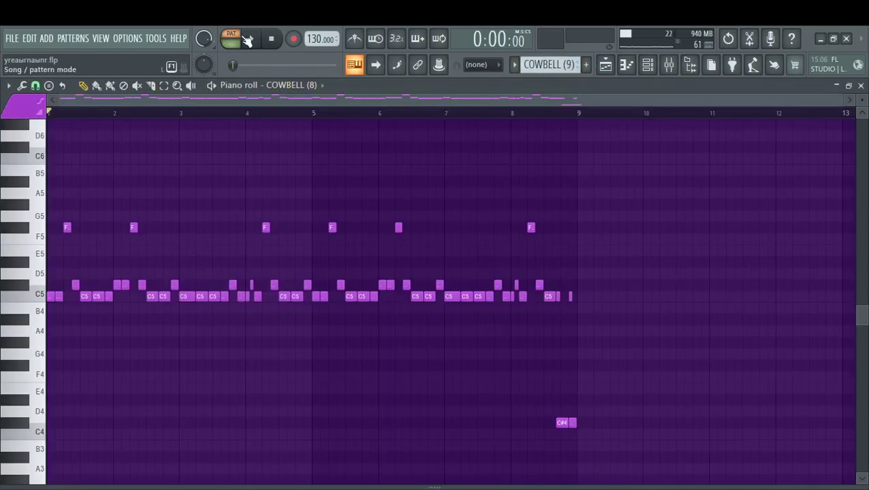
pyautogui.click(247, 39)
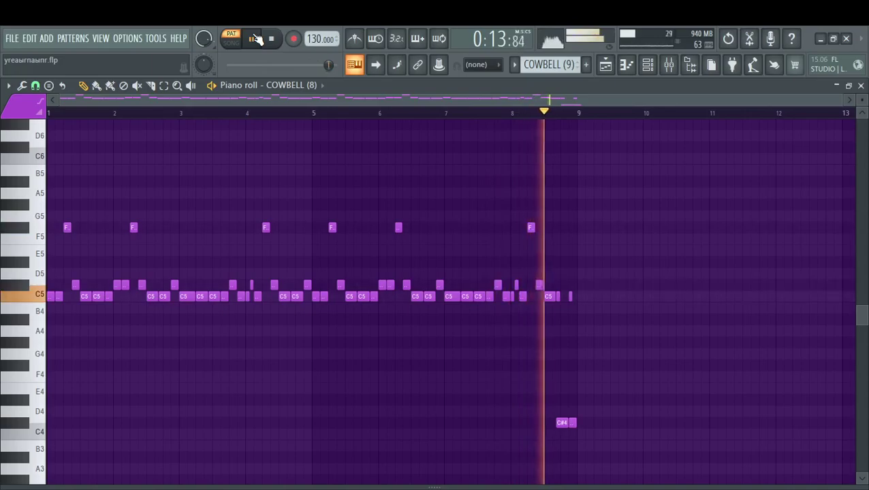
pyautogui.click(255, 39)
# - Examine the Fruity Chorus and ValhallaVintageVerb settings on mixer Insert 1, closing each plugin after viewing
pyautogui.click(669, 64)
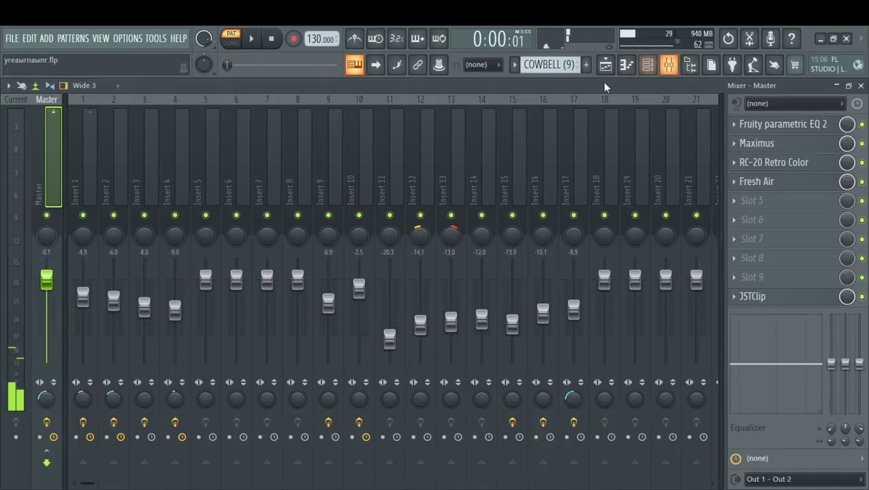
pyautogui.click(79, 145)
pyautogui.click(790, 127)
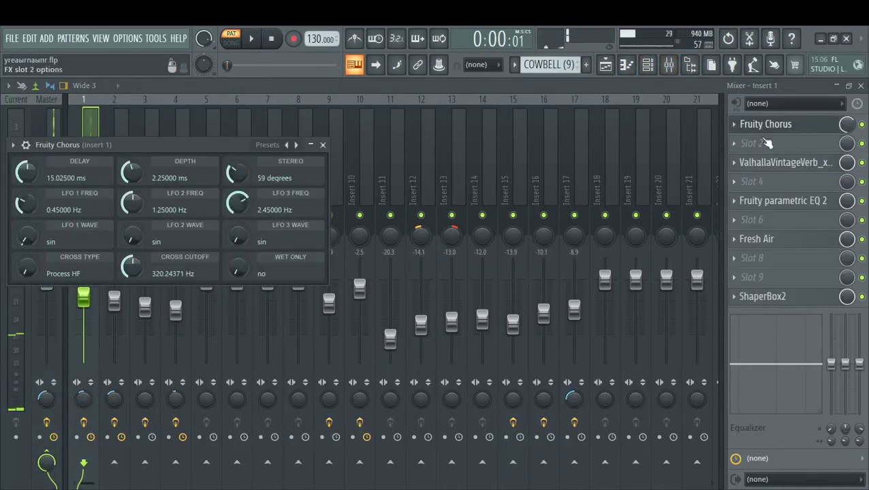
pyautogui.moveTo(225, 144); pyautogui.dragTo(344, 143)
pyautogui.click(444, 143)
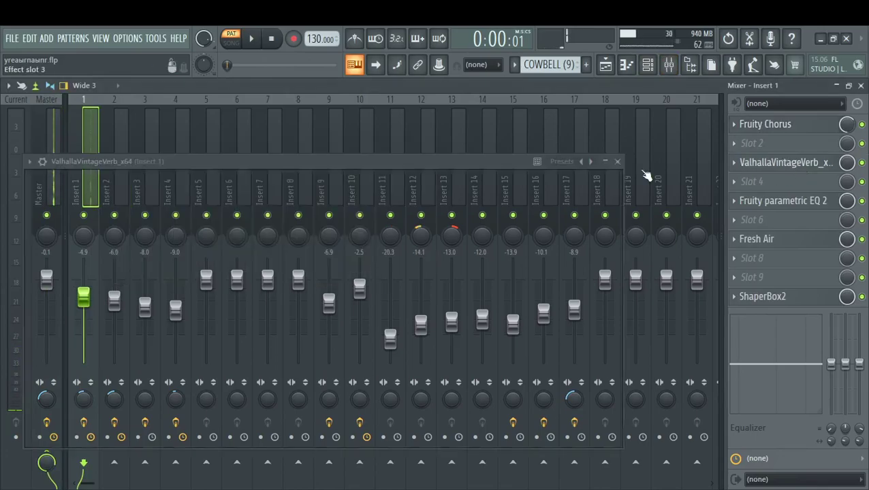
pyautogui.click(744, 167)
pyautogui.moveTo(491, 144); pyautogui.dragTo(619, 130)
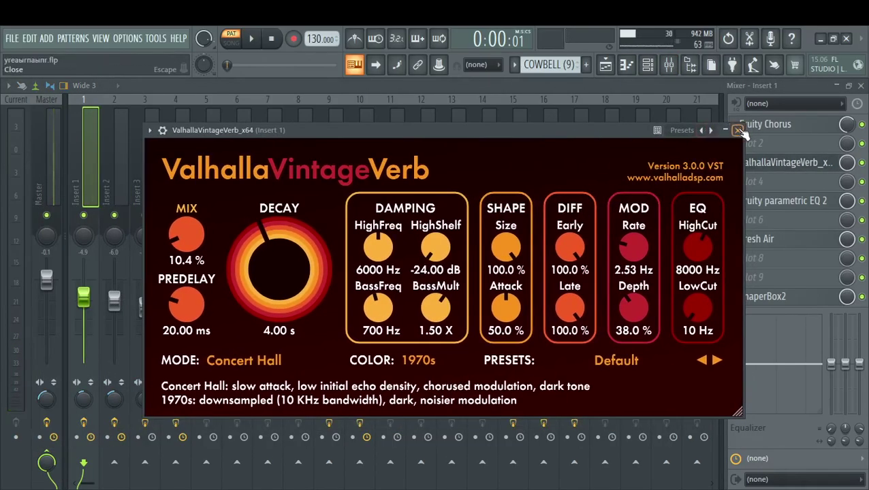
pyautogui.click(738, 130)
# - Examine the Fruity parametric EQ 2, Fresh Air and ShaperBox2 settings on Insert 1, closing each plugin after viewing
pyautogui.click(783, 201)
pyautogui.moveTo(393, 210); pyautogui.dragTo(558, 140)
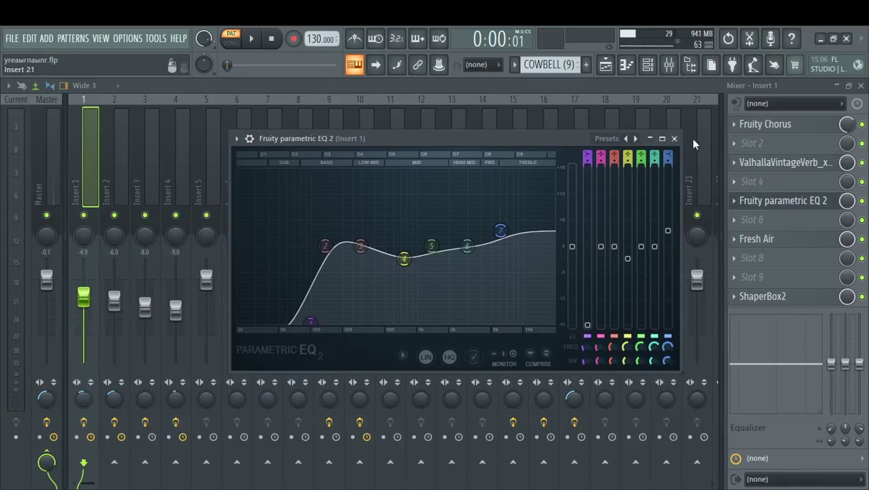
pyautogui.click(674, 138)
pyautogui.click(757, 239)
pyautogui.moveTo(435, 136); pyautogui.dragTo(543, 100)
pyautogui.click(679, 101)
pyautogui.click(762, 297)
pyautogui.moveTo(490, 136); pyautogui.dragTo(592, 90)
pyautogui.click(776, 100)
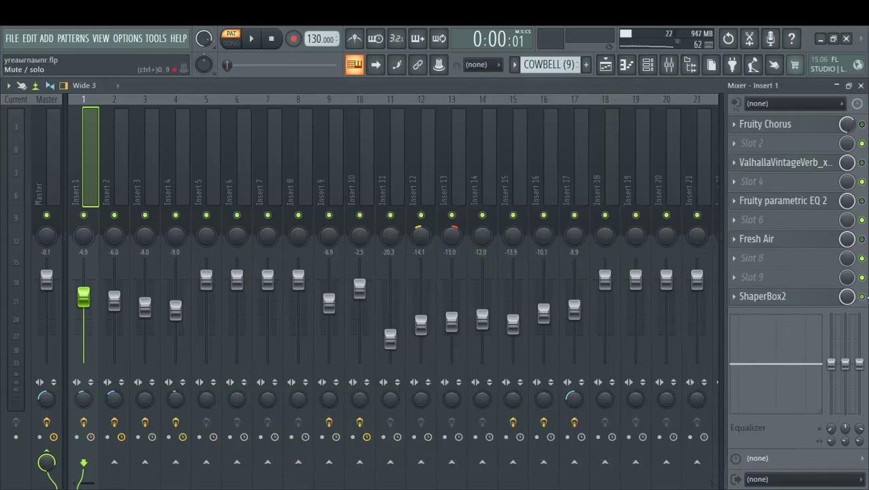
# - Play the cowbell pattern to compare Insert 1 with its effects bypassed and enabled, then close the mixer
pyautogui.click(252, 40)
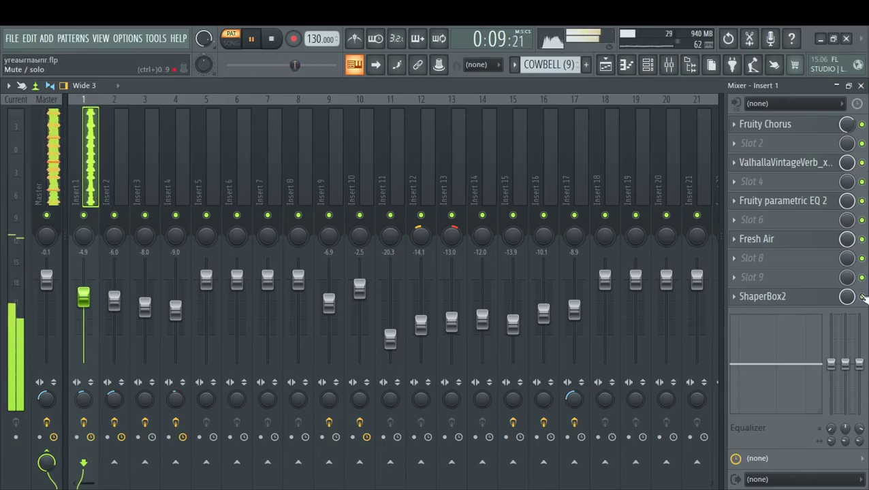
pyautogui.click(860, 84)
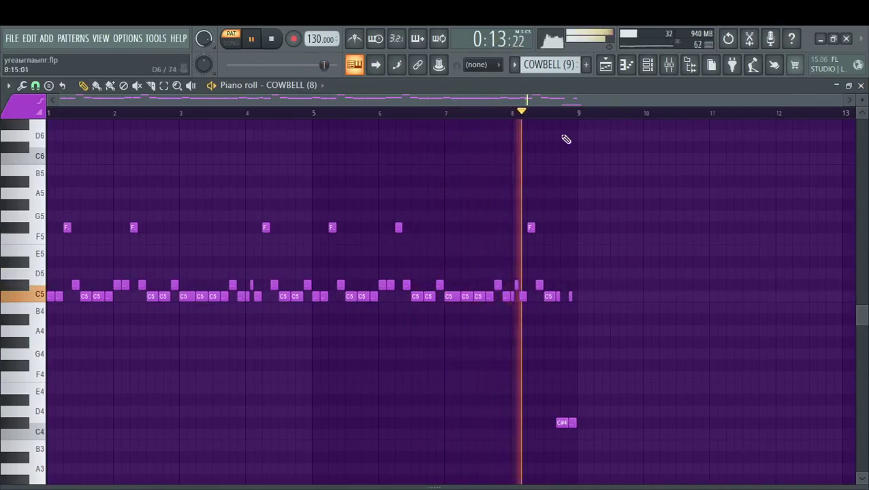
# - Open Pattern 6 from the playlist in the piano roll, clear its time selection and play it from the start
pyautogui.click(607, 65)
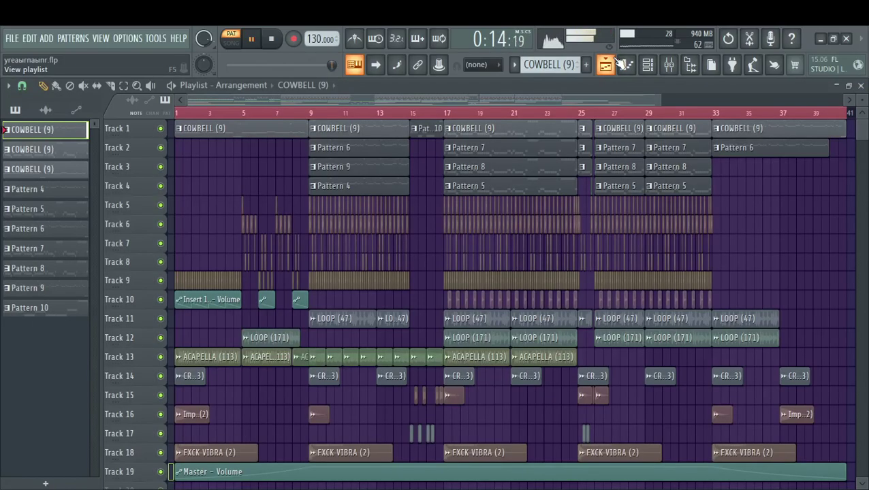
pyautogui.doubleClick(338, 150)
pyautogui.click(250, 39)
pyautogui.moveTo(446, 113); pyautogui.dragTo(414, 119)
pyautogui.click(252, 114)
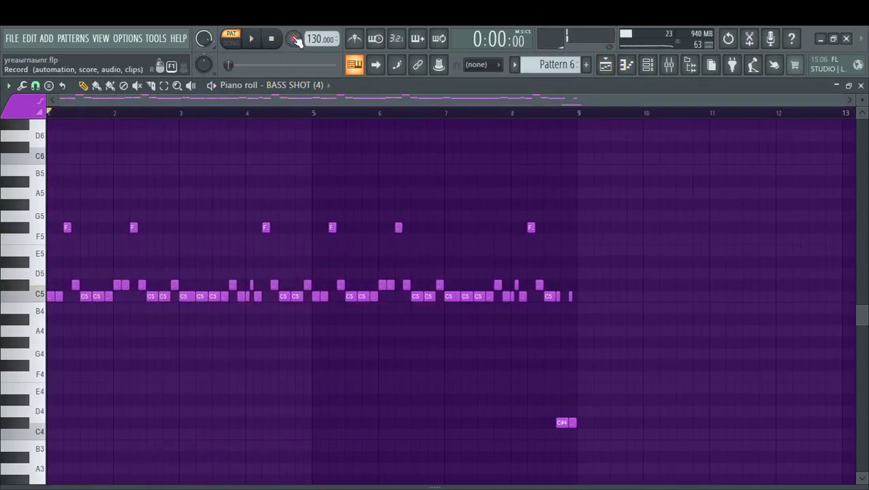
pyautogui.click(251, 39)
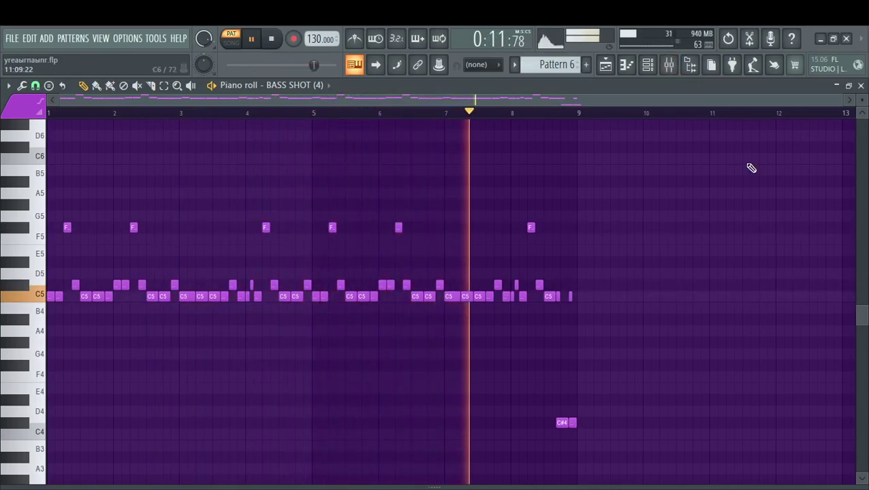
# - Stop playback and examine the Fruity parametric EQ 2 and ShaperBox2 settings on mixer Insert 4
pyautogui.click(668, 65)
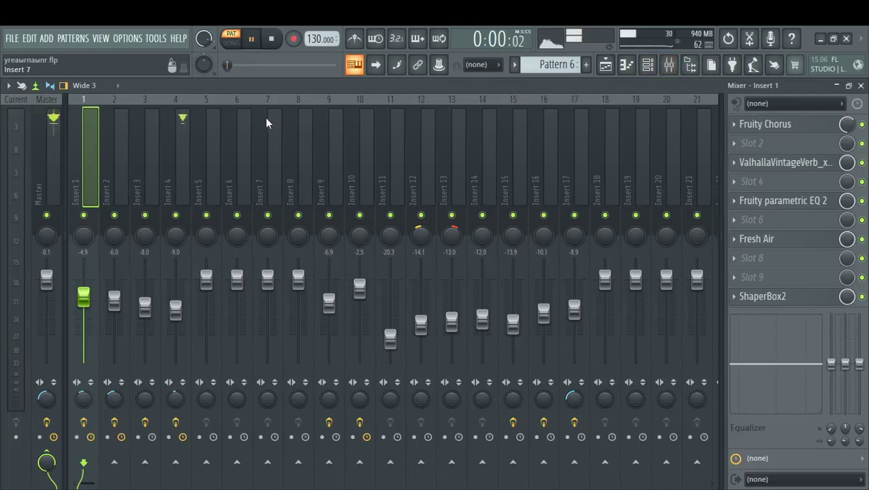
pyautogui.press('space')
pyautogui.press('Right')
pyautogui.press('Right')
pyautogui.press('Right')
pyautogui.click(833, 129)
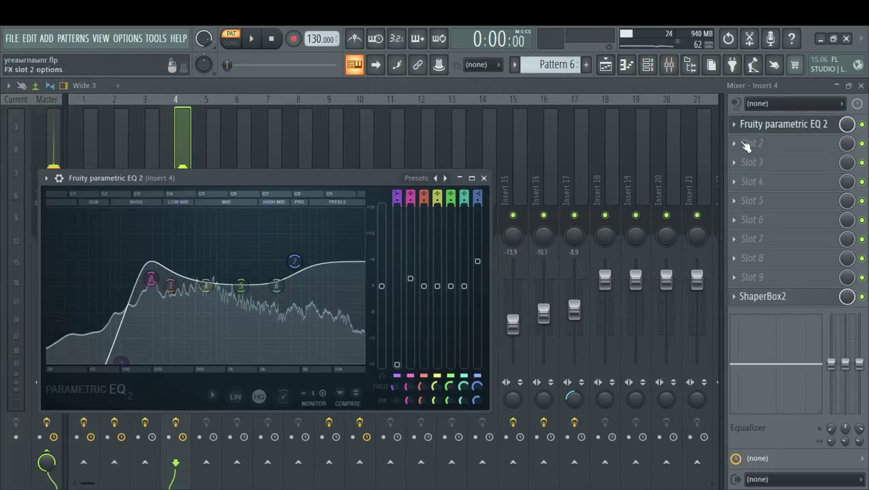
pyautogui.moveTo(319, 179); pyautogui.dragTo(447, 147)
pyautogui.click(608, 147)
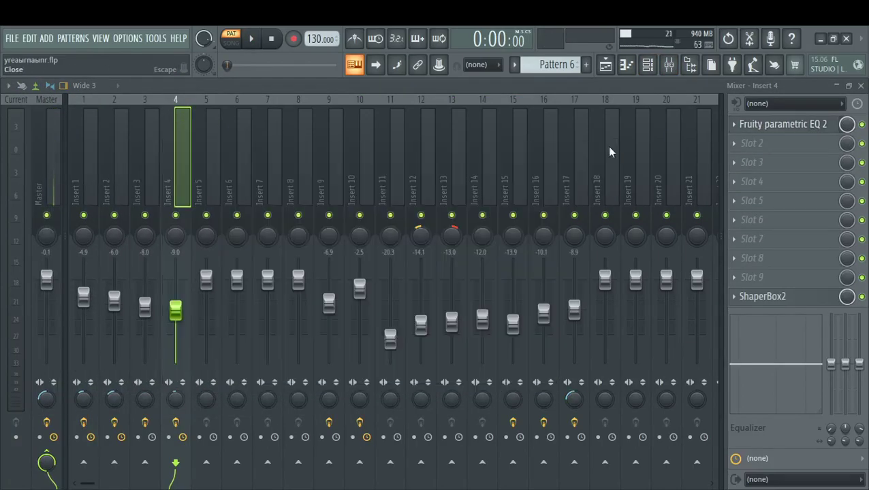
pyautogui.click(813, 302)
pyautogui.click(647, 164)
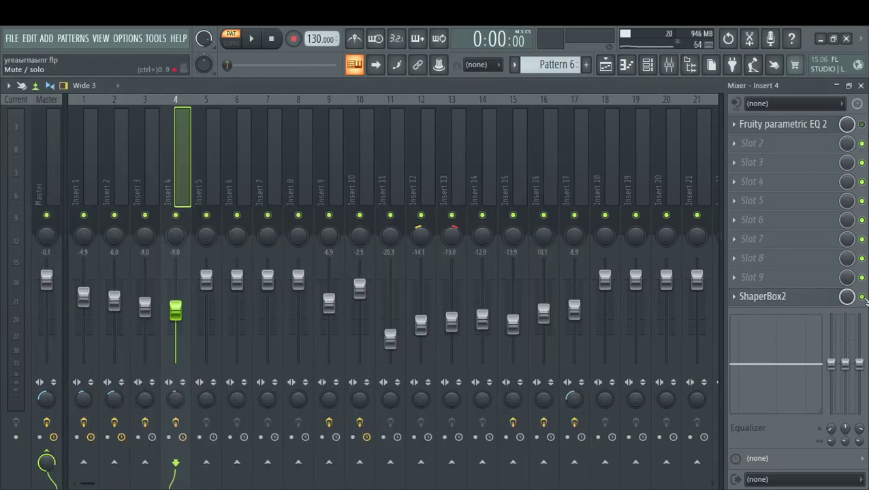
# - Play Pattern 6 to compare Insert 4 with its effects bypassed and enabled, then return to the piano roll
pyautogui.click(251, 39)
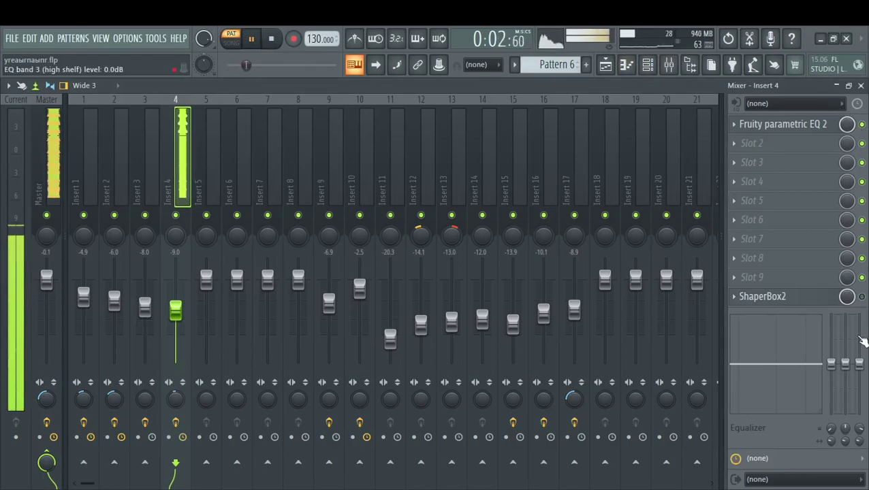
pyautogui.press('F7')
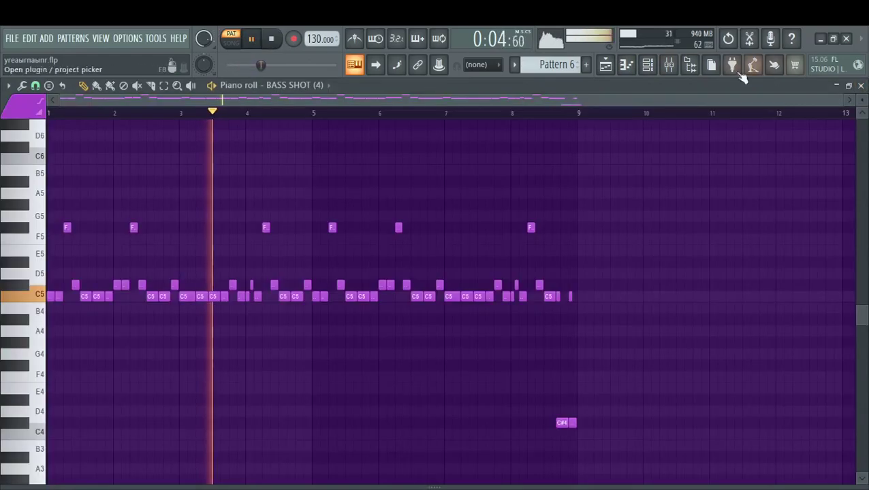
# - Open Pattern 9 from the playlist in the piano roll, clear its time selection and play it
pyautogui.click(605, 65)
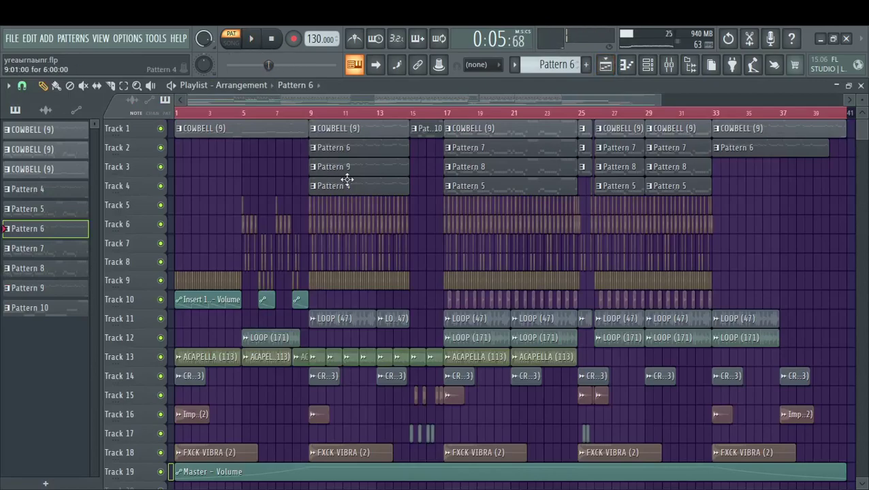
pyautogui.press('F7')
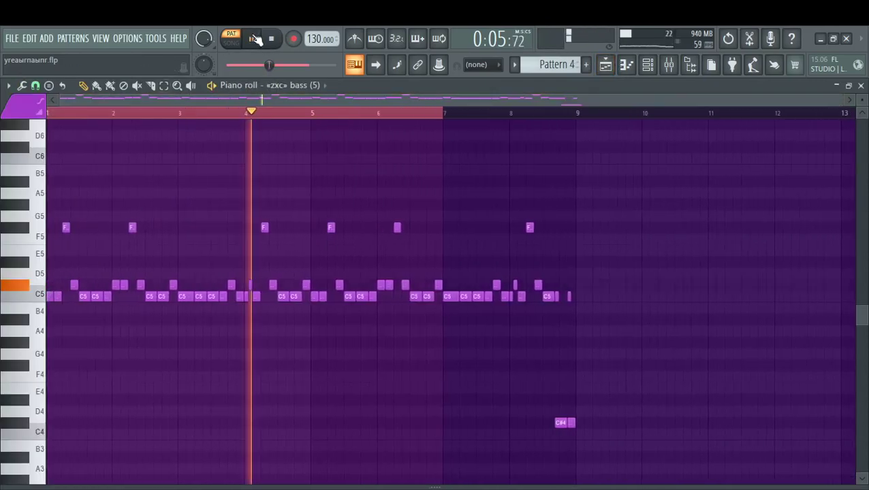
pyautogui.click(623, 66)
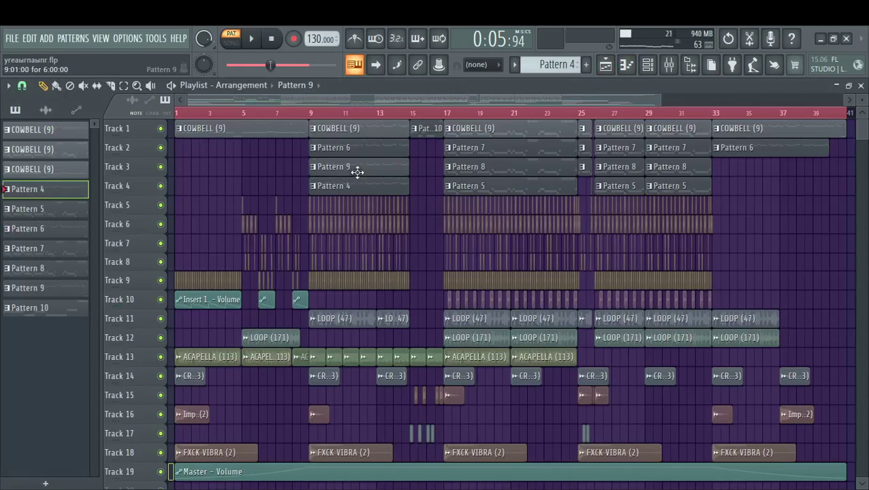
pyautogui.doubleClick(357, 171)
pyautogui.moveTo(377, 99); pyautogui.dragTo(156, 73)
pyautogui.click(251, 39)
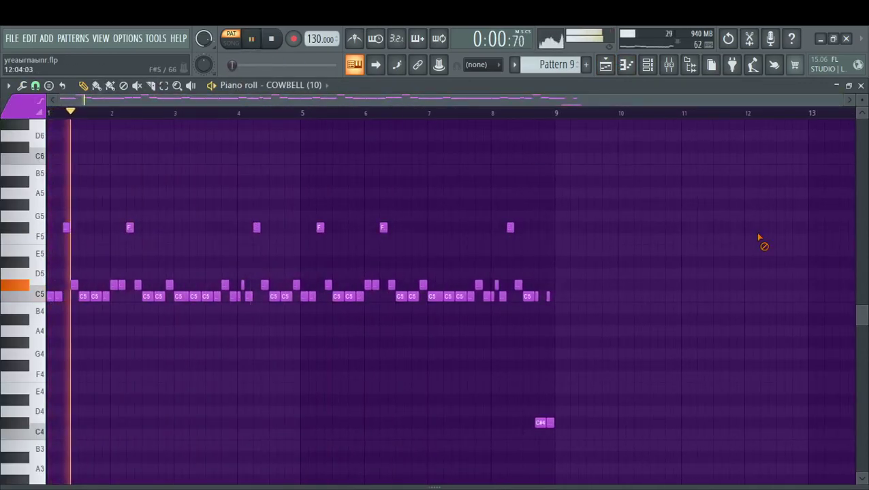
# - Examine the Fruity parametric EQ 2 and Fruity Chorus settings on mixer Insert 2 while Pattern 9 plays
pyautogui.click(671, 63)
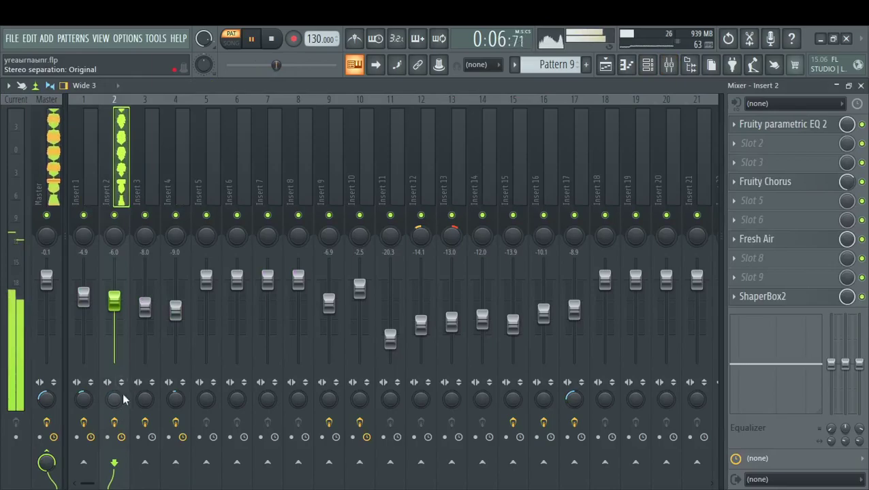
pyautogui.click(743, 124)
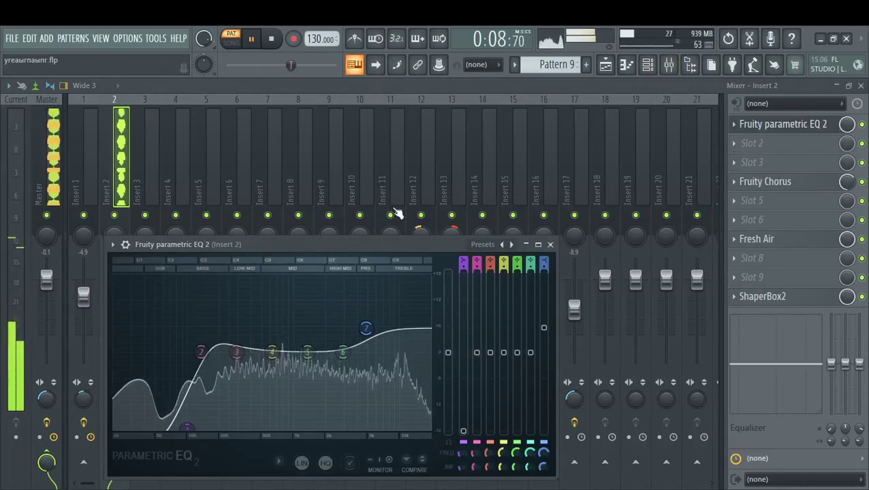
pyautogui.moveTo(457, 244); pyautogui.dragTo(548, 145)
pyautogui.click(640, 147)
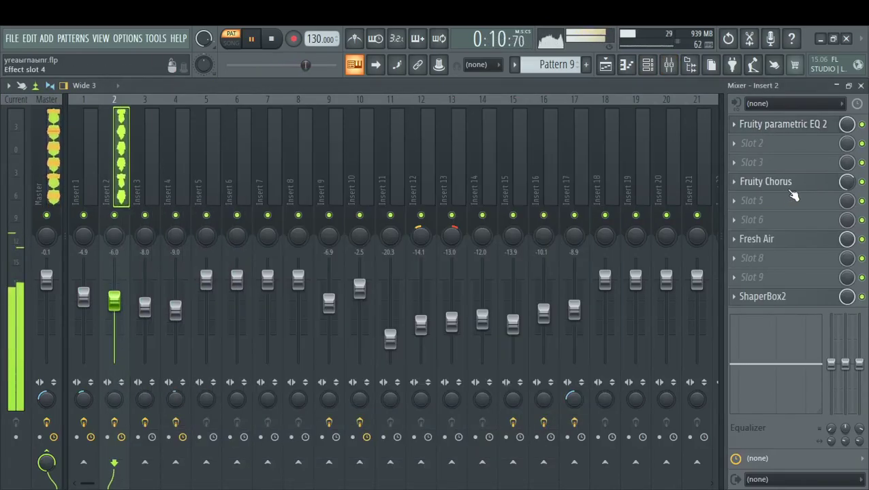
pyautogui.click(765, 181)
pyautogui.moveTo(340, 260); pyautogui.dragTo(386, 194)
pyautogui.click(484, 194)
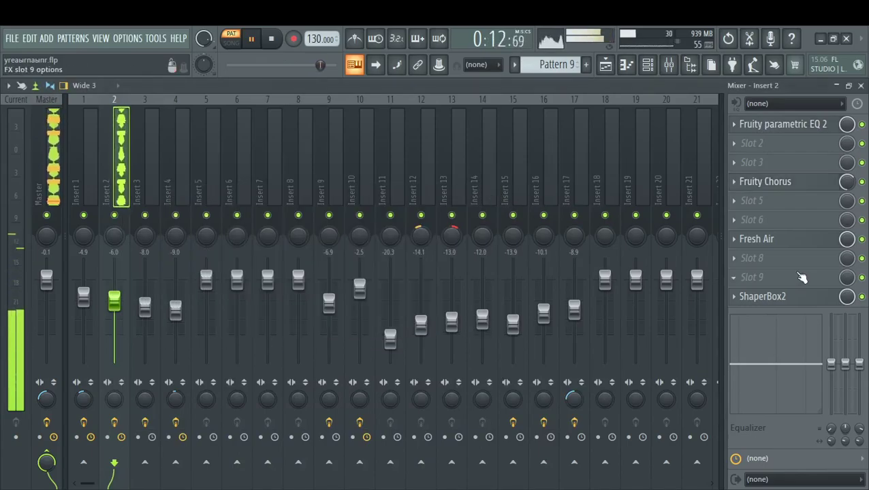
# - Examine the Fresh Air and ShaperBox2 settings on Insert 2, closing each plugin after viewing
pyautogui.click(757, 239)
pyautogui.moveTo(205, 161); pyautogui.dragTo(344, 96)
pyautogui.click(617, 96)
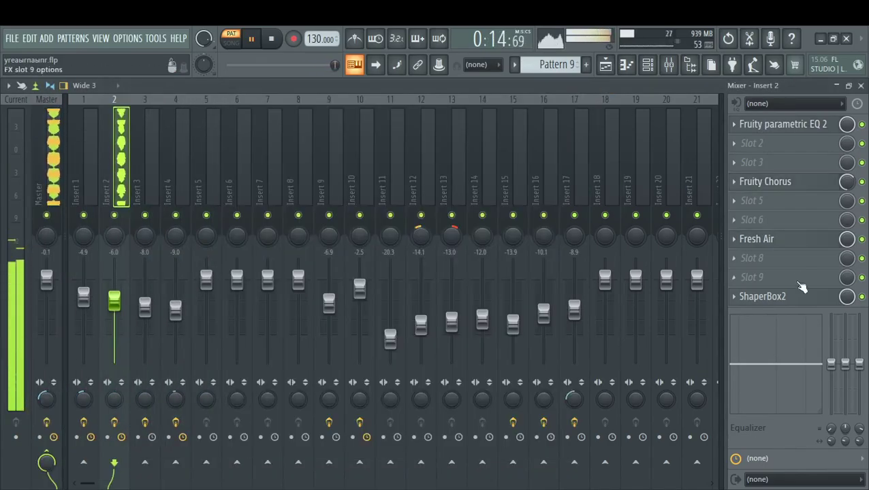
pyautogui.click(762, 297)
pyautogui.moveTo(400, 169); pyautogui.dragTo(419, 91)
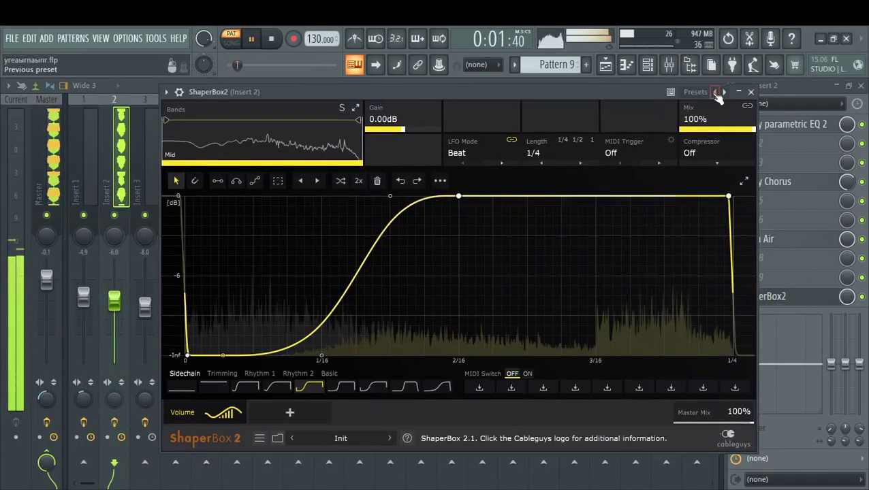
pyautogui.click(753, 91)
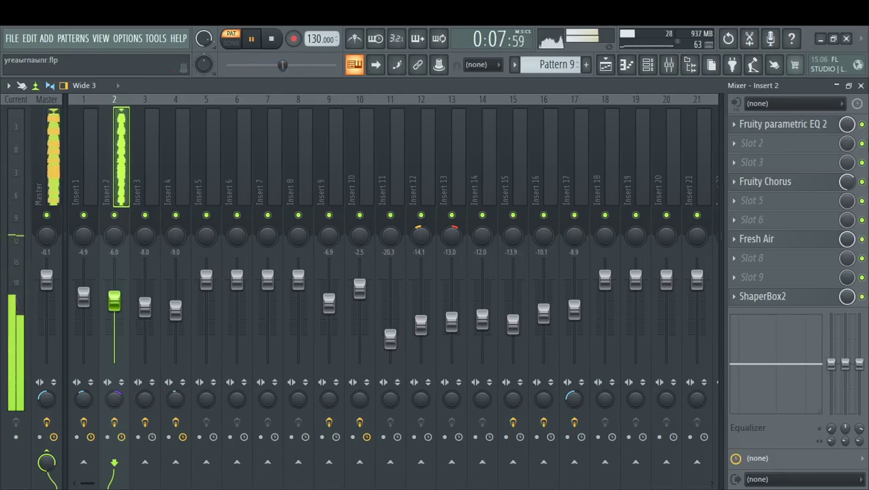
# - Open Pattern 4 from the playlist in the piano roll, clear its time selection and restart playback from the beginning
pyautogui.press('F7')
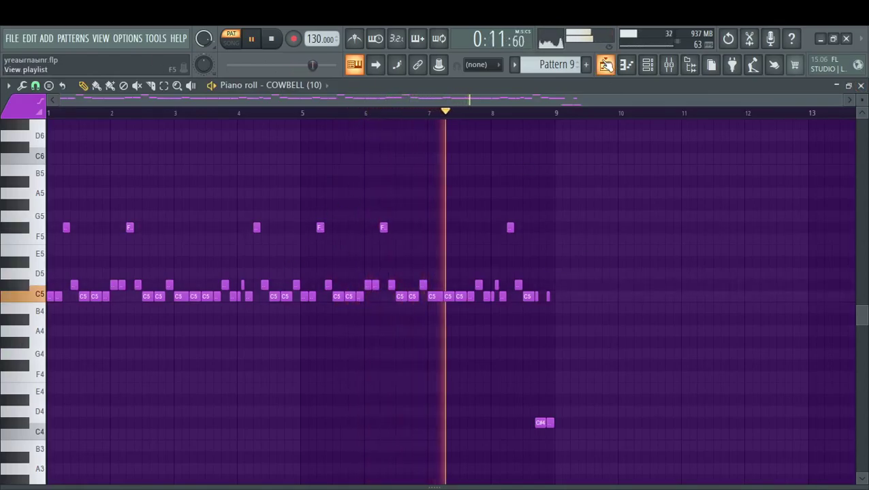
pyautogui.press('F5')
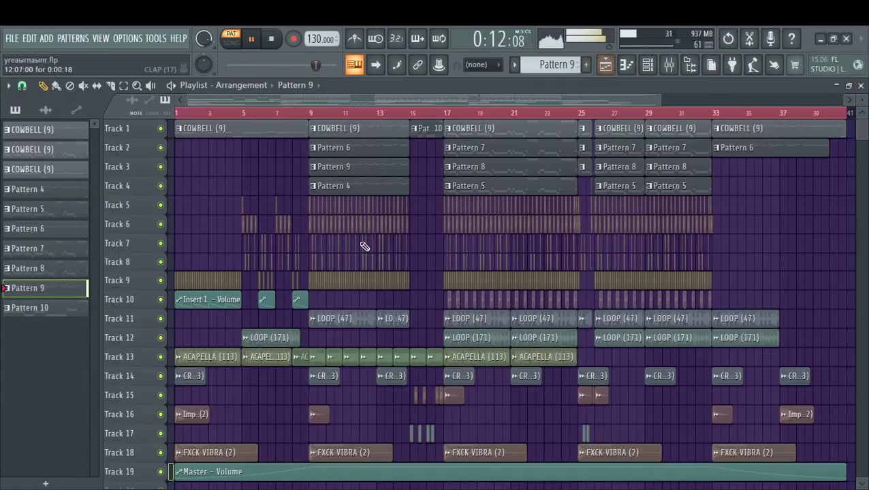
pyautogui.doubleClick(363, 188)
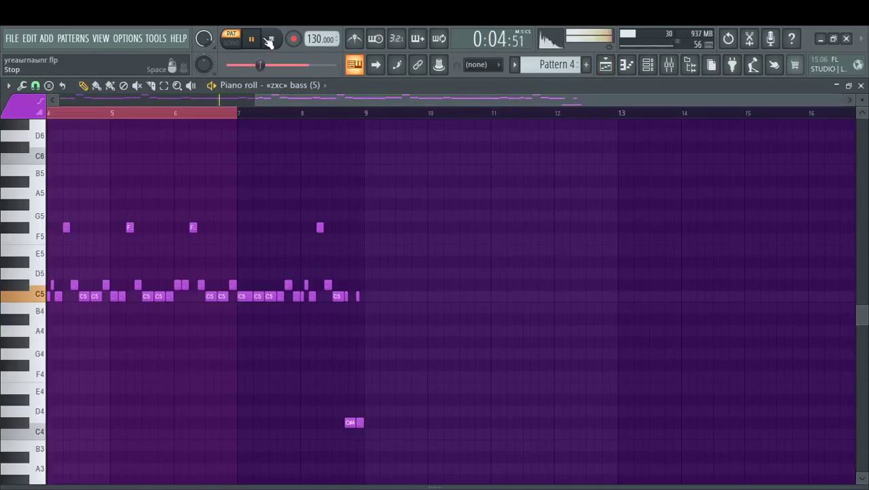
pyautogui.click(202, 119)
pyautogui.click(256, 48)
pyautogui.click(255, 30)
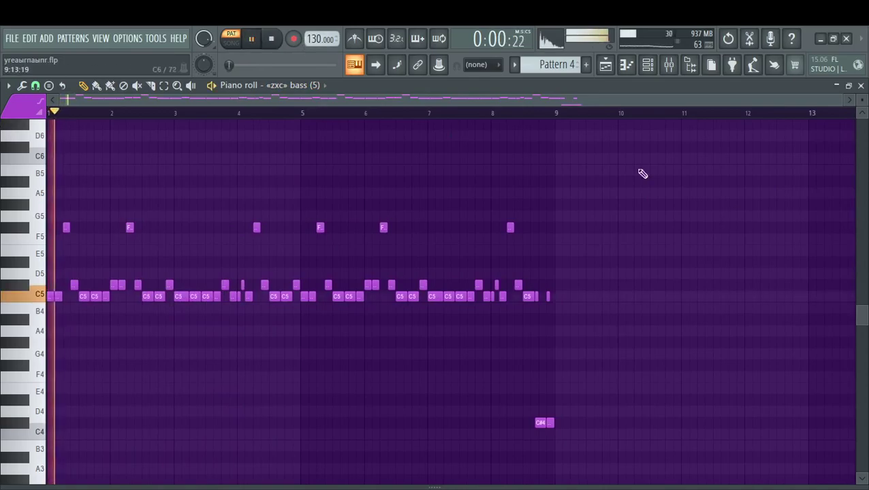
# - Check the mixer tracks while Pattern 4 plays and return to the piano roll
pyautogui.click(673, 65)
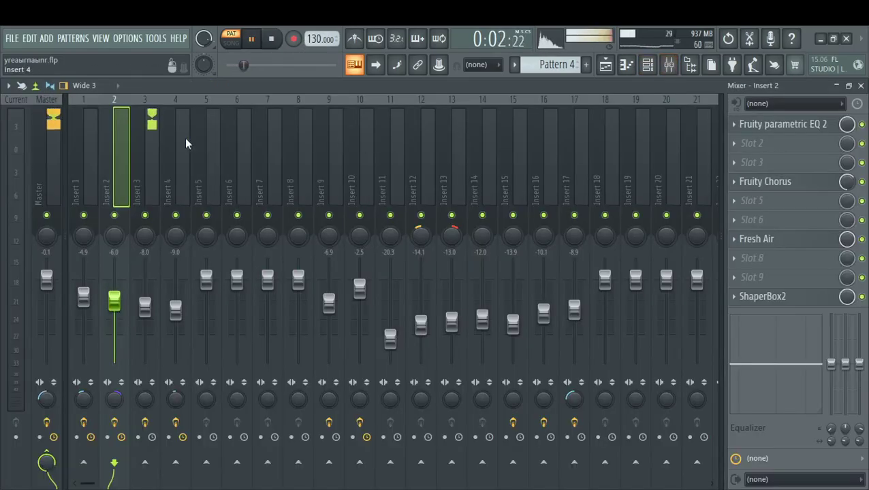
pyautogui.click(860, 87)
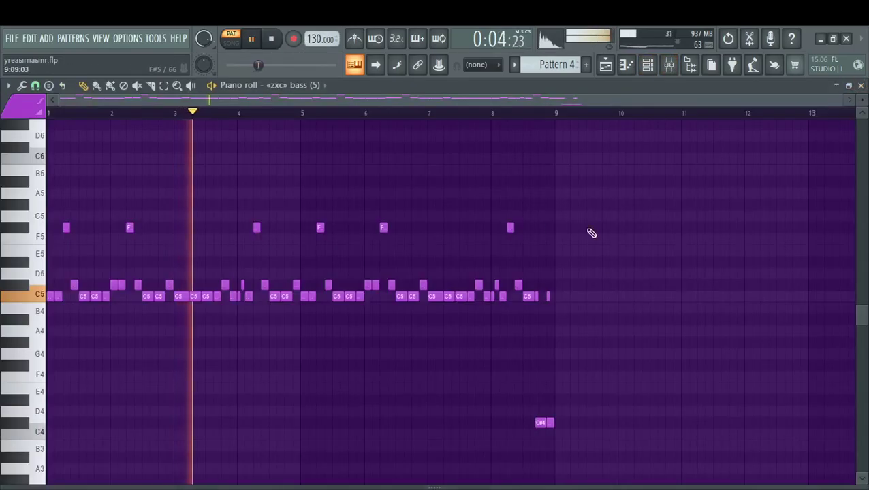
pyautogui.click(668, 65)
pyautogui.click(668, 65)
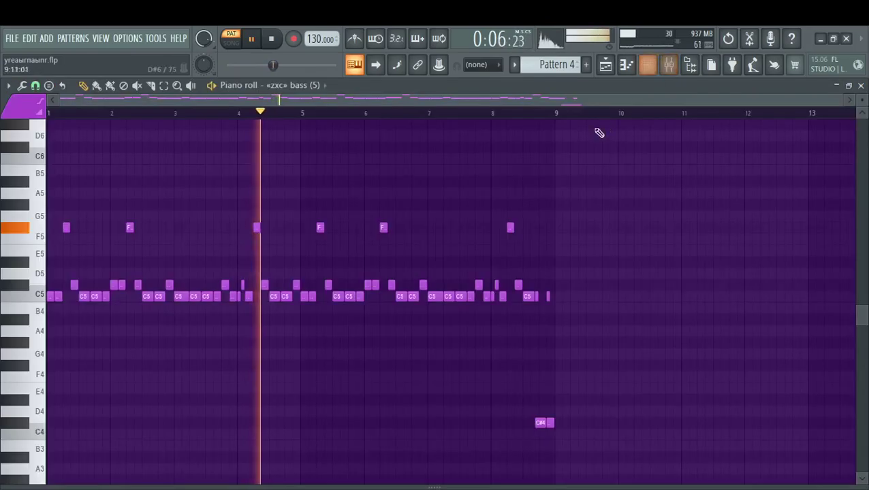
pyautogui.moveTo(674, 236); pyautogui.dragTo(668, 211)
pyautogui.rightClick(671, 205)
pyautogui.click(667, 230)
pyautogui.rightClick(672, 232)
pyautogui.click(667, 226)
pyautogui.rightClick(670, 229)
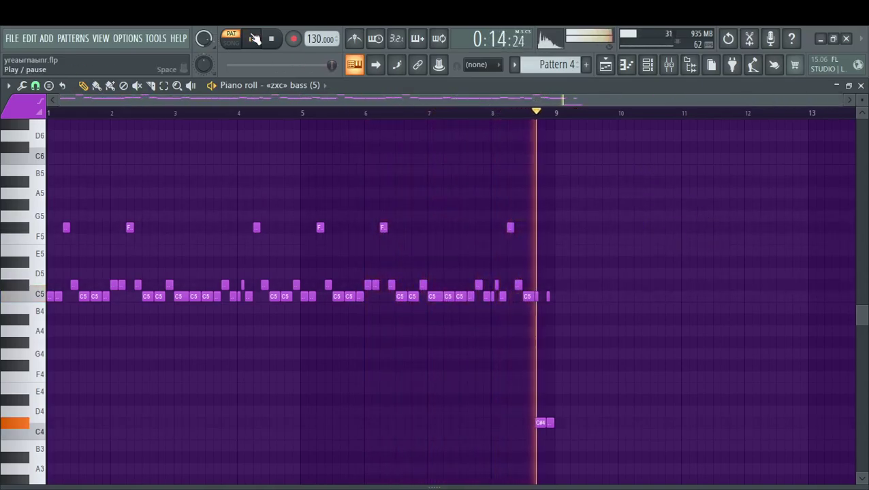
# - Stop Pattern 4 and examine the Fruity Fast Dist settings on mixer Insert 3, closing the plugin after viewing
pyautogui.press('space')
pyautogui.click(670, 64)
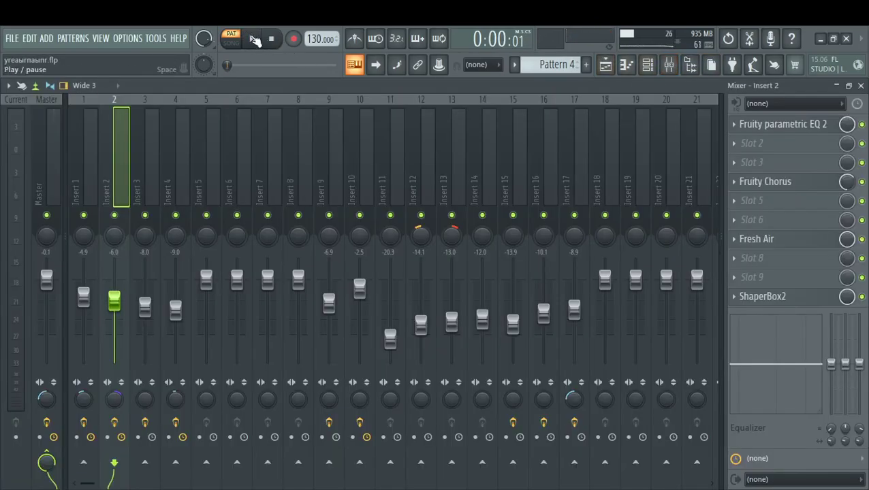
pyautogui.click(151, 146)
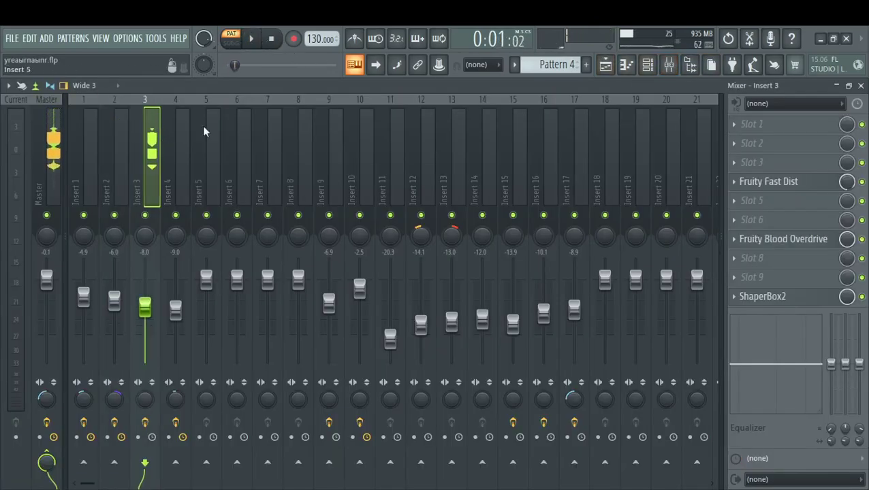
pyautogui.click(793, 182)
pyautogui.moveTo(202, 197); pyautogui.dragTo(291, 175)
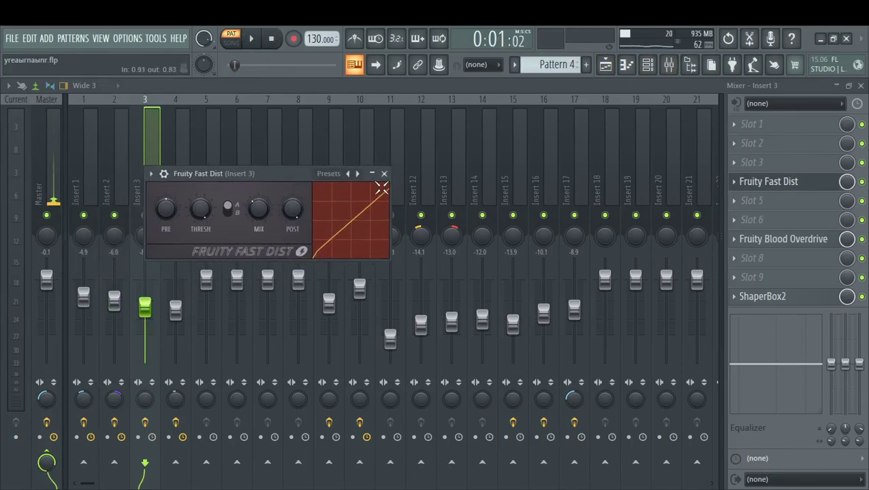
pyautogui.click(382, 172)
# - Examine the Fruity Blood Overdrive and ShaperBox2 settings on Insert 3, closing each plugin after viewing
pyautogui.click(793, 239)
pyautogui.moveTo(233, 240); pyautogui.dragTo(335, 188)
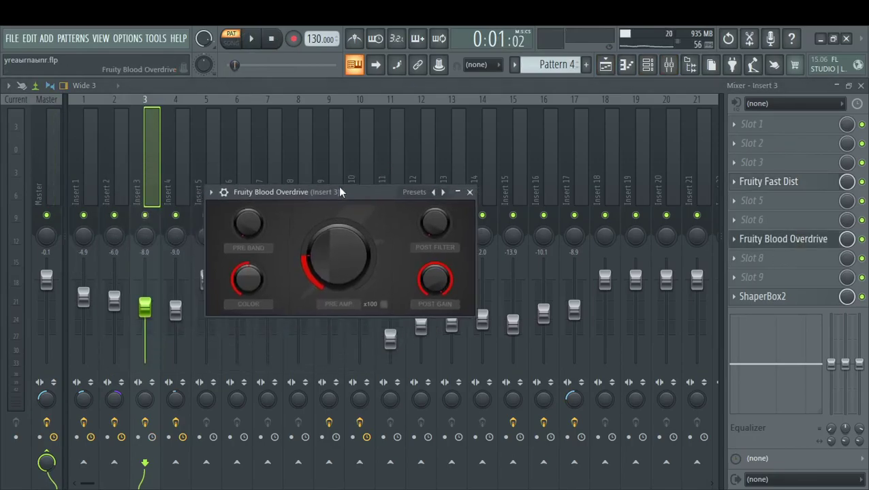
pyautogui.click(474, 192)
pyautogui.click(753, 296)
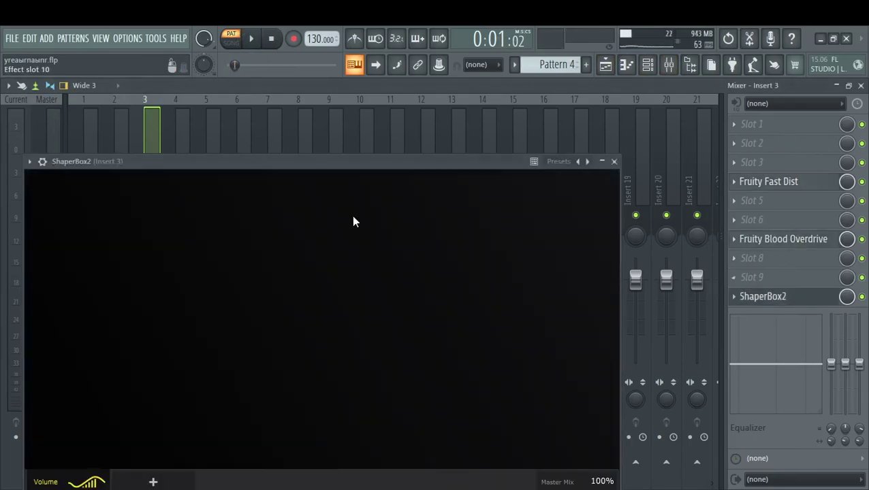
pyautogui.moveTo(377, 163); pyautogui.dragTo(467, 121)
pyautogui.click(709, 119)
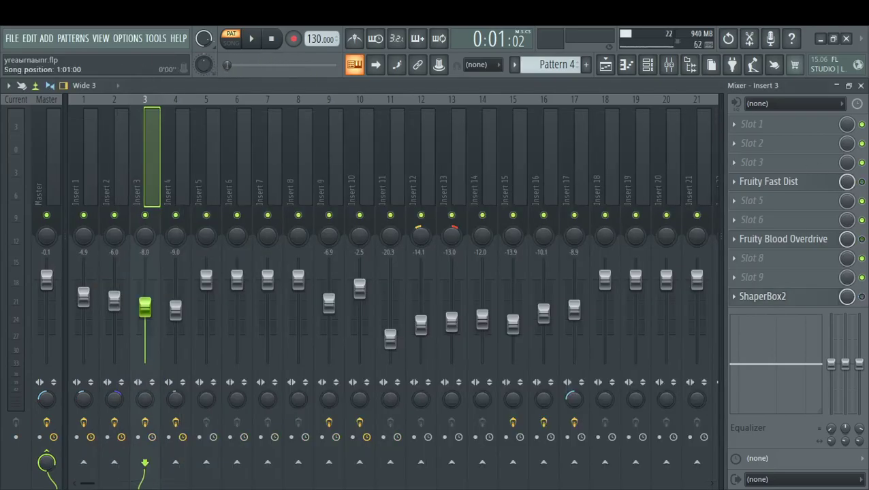
# - Play Pattern 4 with Insert 3's effects bypassed, re-enabling them during playback, and return to the piano roll
pyautogui.click(255, 40)
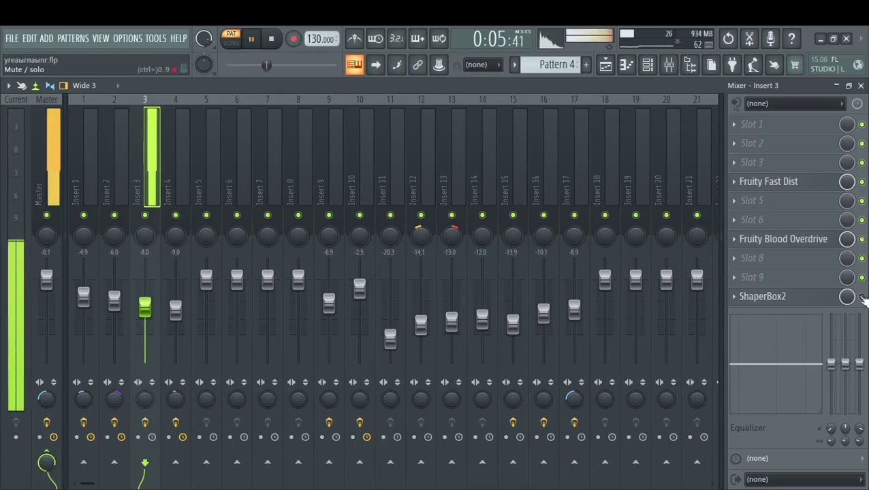
pyautogui.click(859, 87)
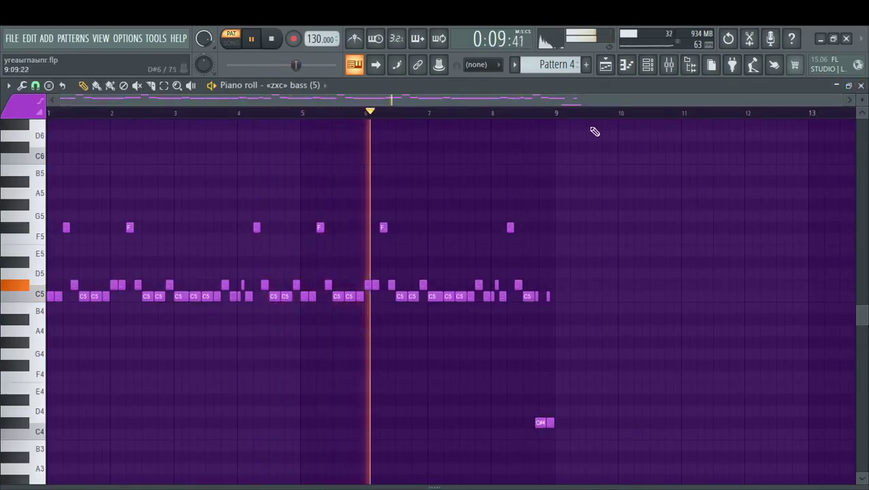
# - Open the COWBELL (9) clip at bar 17 of Track 1 in the piano roll and play it from the beginning
pyautogui.click(605, 65)
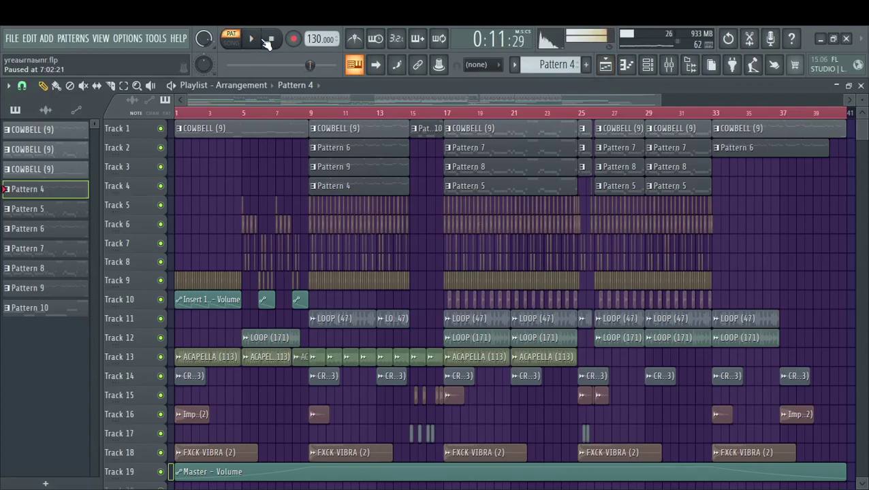
pyautogui.doubleClick(489, 130)
pyautogui.click(232, 62)
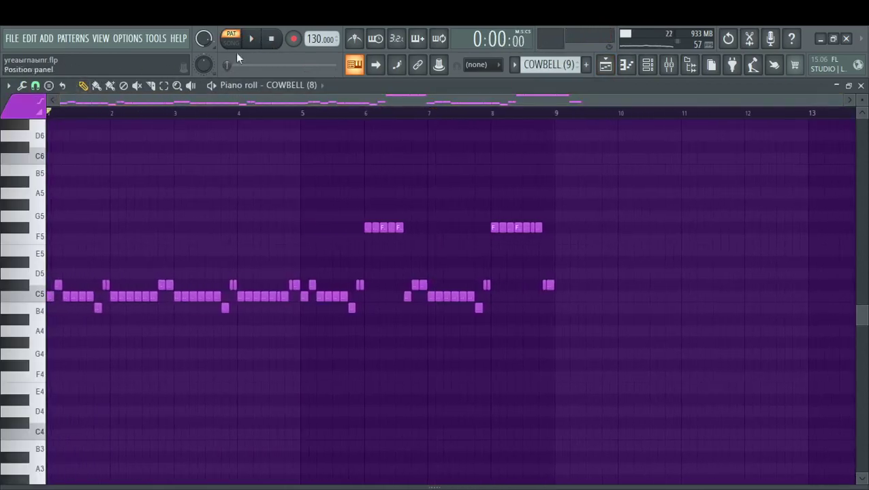
pyautogui.click(256, 39)
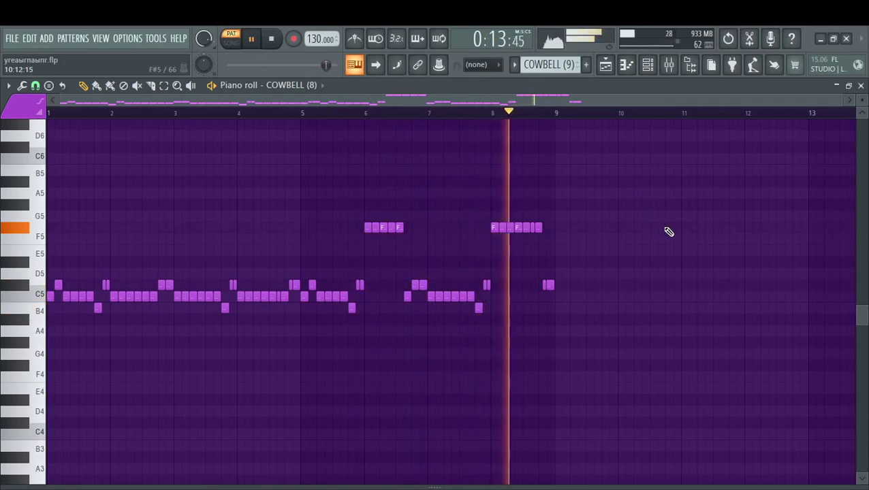
# - Stop playback and review the effects chain on mixer Insert 1
pyautogui.click(669, 65)
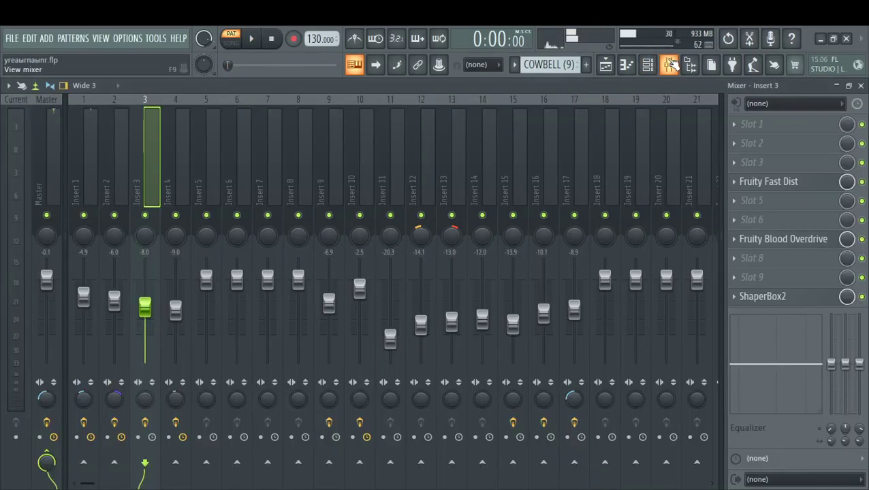
pyautogui.click(73, 162)
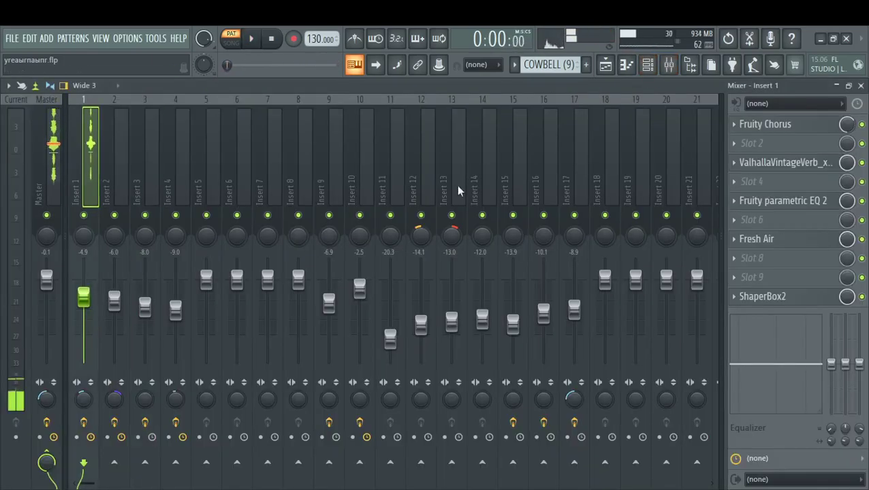
pyautogui.press('F7')
# - Open Pattern 7 from the playlist in the piano roll and play it
pyautogui.press('F5')
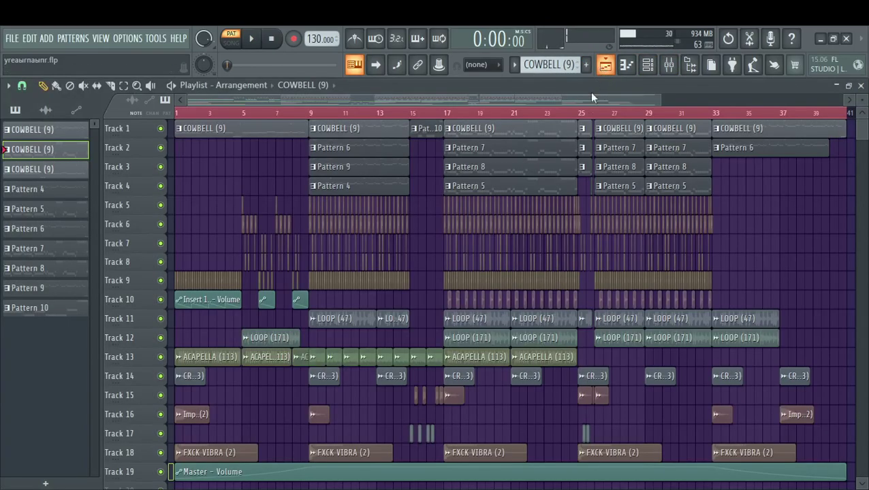
pyautogui.doubleClick(516, 156)
pyautogui.press('space')
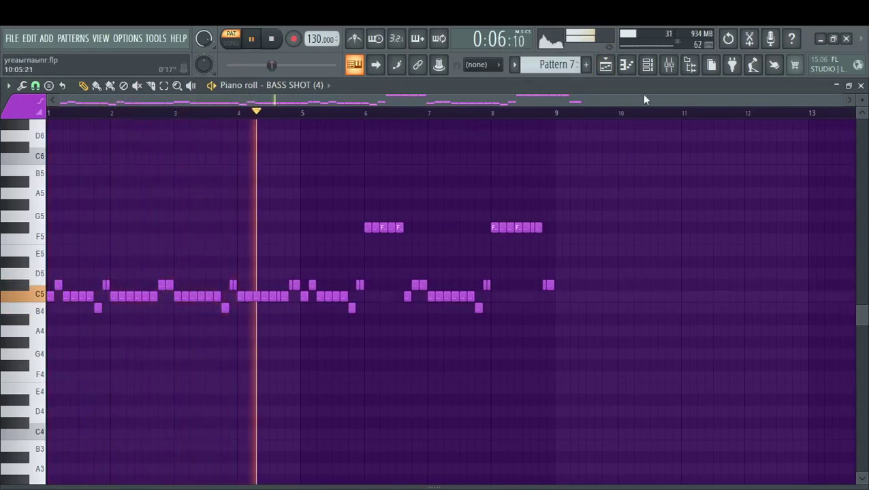
# - Review the effects chain on mixer Insert 4 while Pattern 7 plays, return to the piano roll and stop playback
pyautogui.click(670, 63)
pyautogui.click(166, 160)
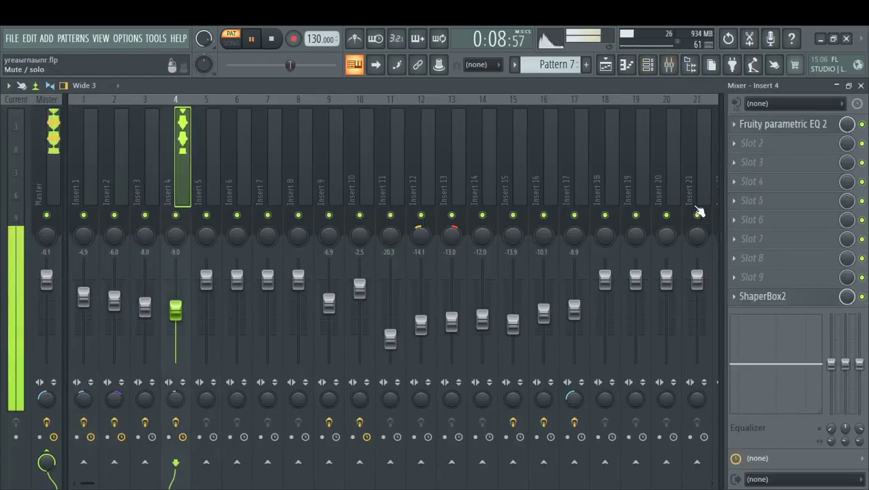
pyautogui.click(861, 85)
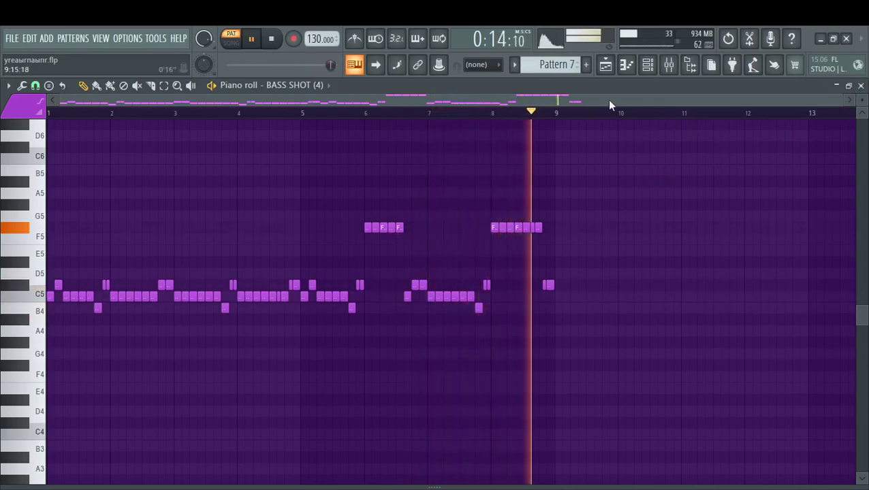
pyautogui.press('space')
# - Open Pattern 8 from the playlist in the piano roll and play it
pyautogui.click(605, 64)
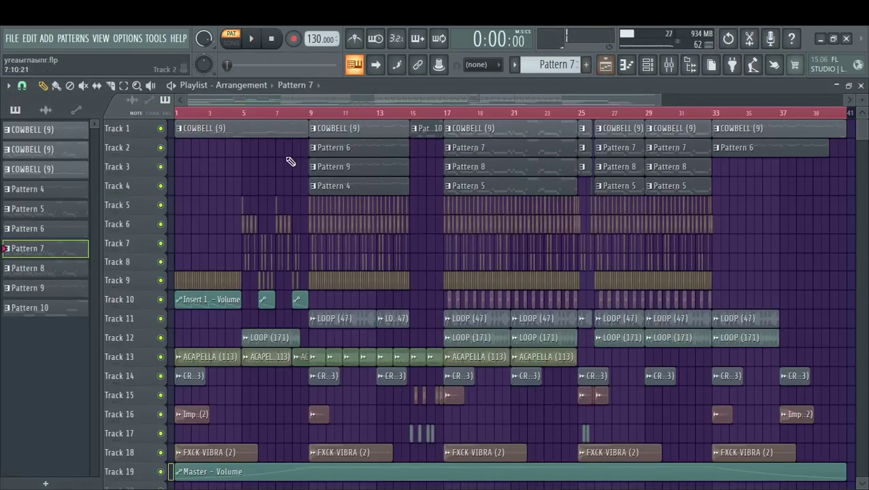
pyautogui.doubleClick(358, 169)
pyautogui.click(631, 70)
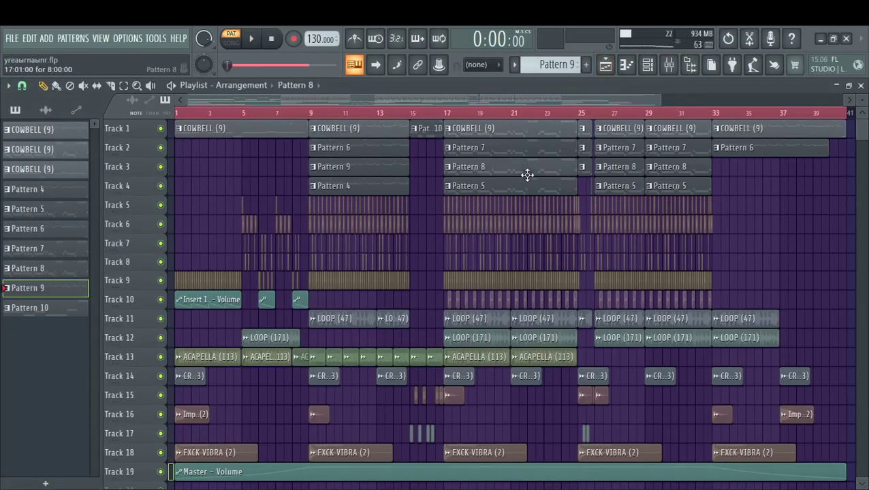
pyautogui.doubleClick(527, 175)
pyautogui.scroll(3, 505, 106)
pyautogui.press('space')
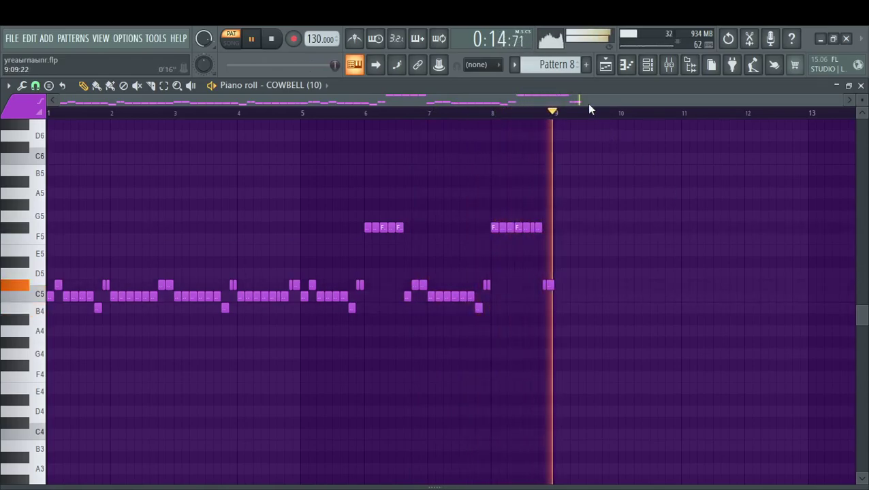
# - Stop Pattern 8, open Pattern 5 in the piano roll, play it with all its notes in view and stop playback
pyautogui.press('space')
pyautogui.press('F5')
pyautogui.press('F7')
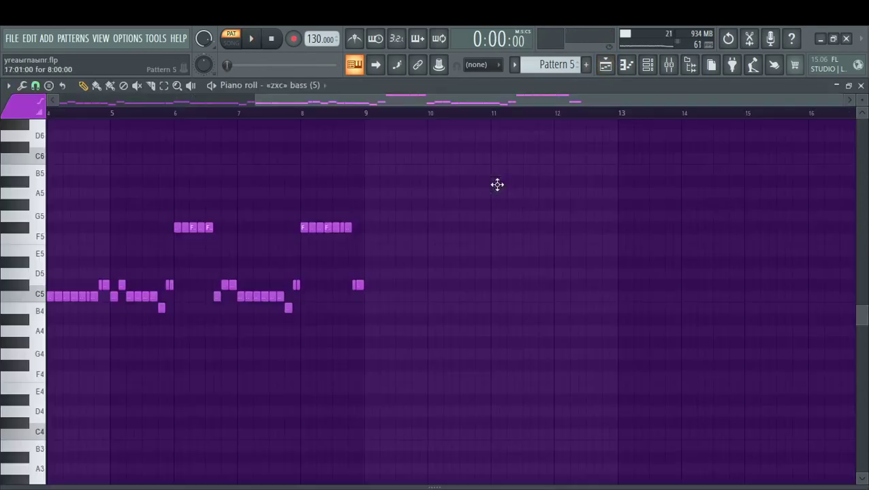
pyautogui.press('space')
pyautogui.moveTo(841, 99); pyautogui.dragTo(655, 101)
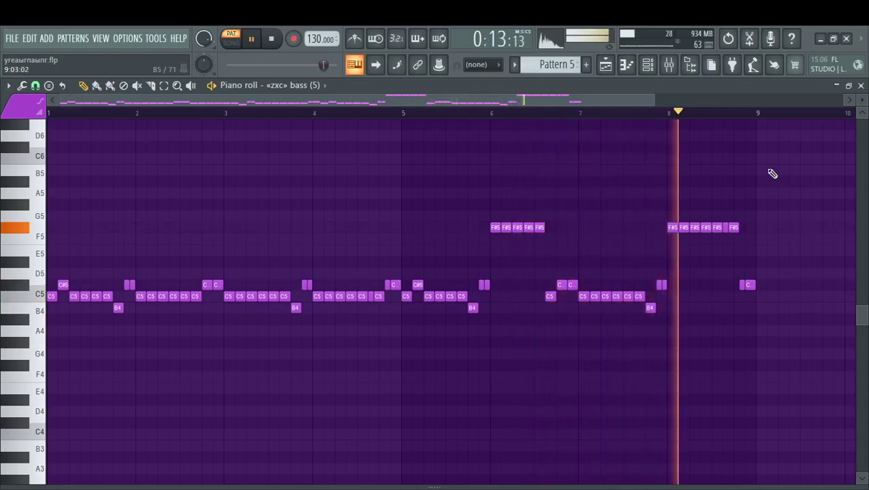
pyautogui.press('space')
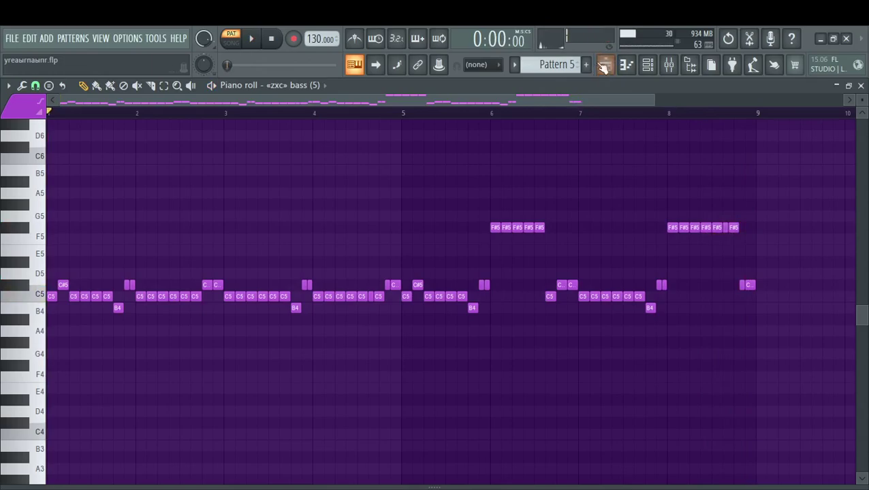
# - Solo Track 5 in the playlist and unmute Tracks 6 through 9 alongside it
pyautogui.click(604, 65)
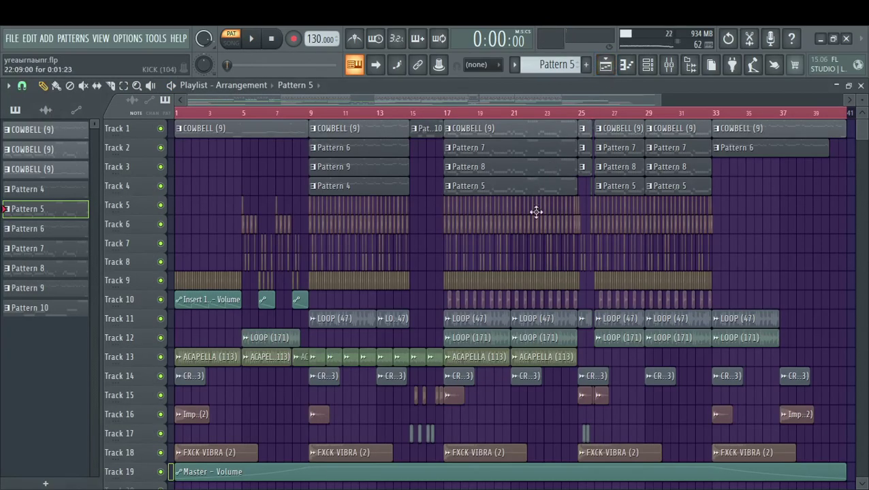
pyautogui.keyDown('ctrl'); pyautogui.click(162, 206); pyautogui.keyUp('ctrl')
pyautogui.click(161, 224)
pyautogui.click(160, 244)
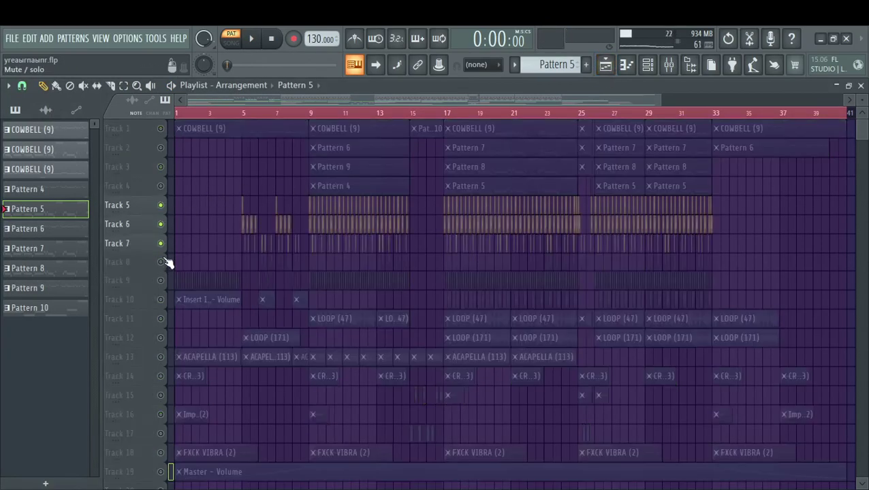
pyautogui.click(161, 280)
# - Unmute and lock the Master - Volume automation on Track 19, and unmute Tracks 10 through 12
pyautogui.scroll(-3, 164, 296)
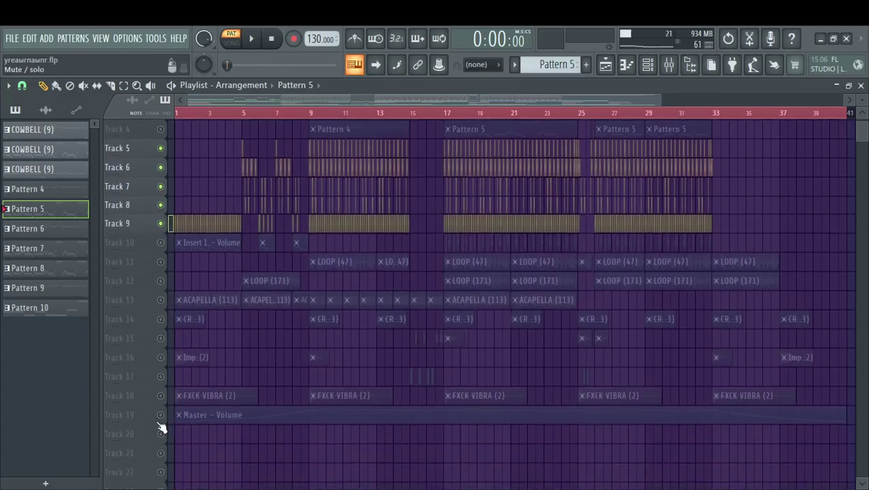
pyautogui.click(161, 415)
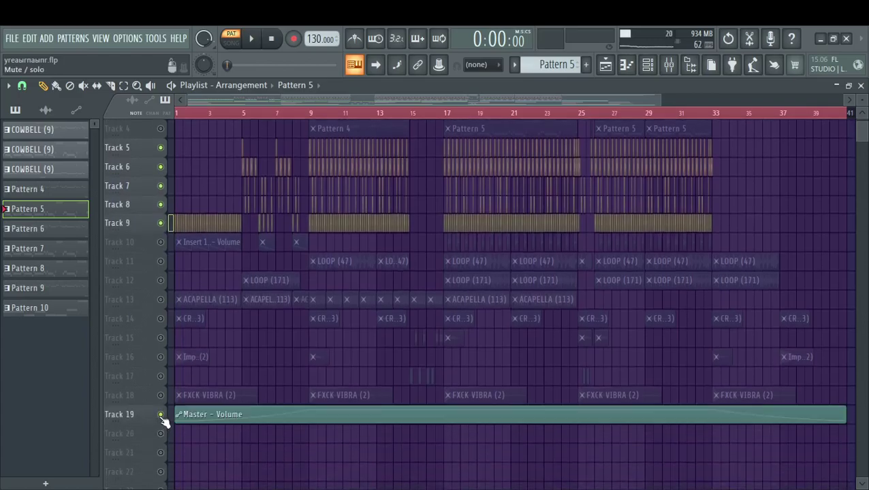
pyautogui.click(161, 242)
pyautogui.click(161, 261)
pyautogui.click(161, 280)
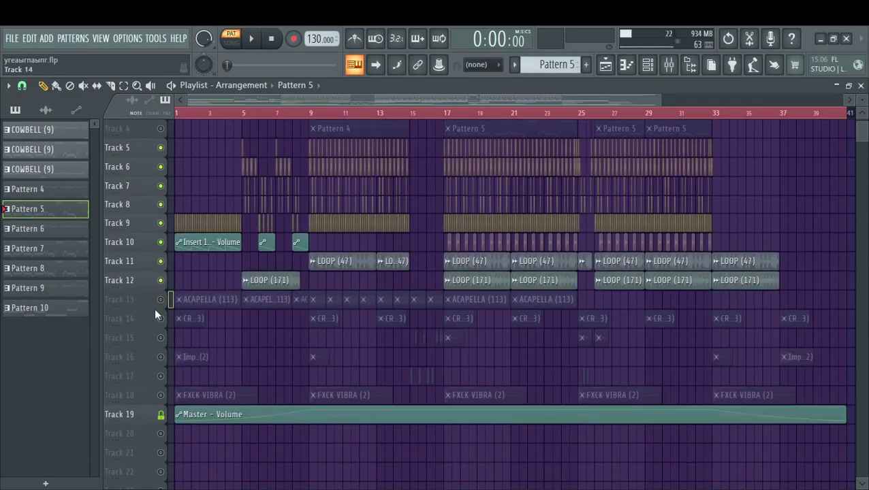
# - Place the song position at bar 17 and play the soloed percussion and loop tracks in song mode
pyautogui.scroll(1, 677, 132)
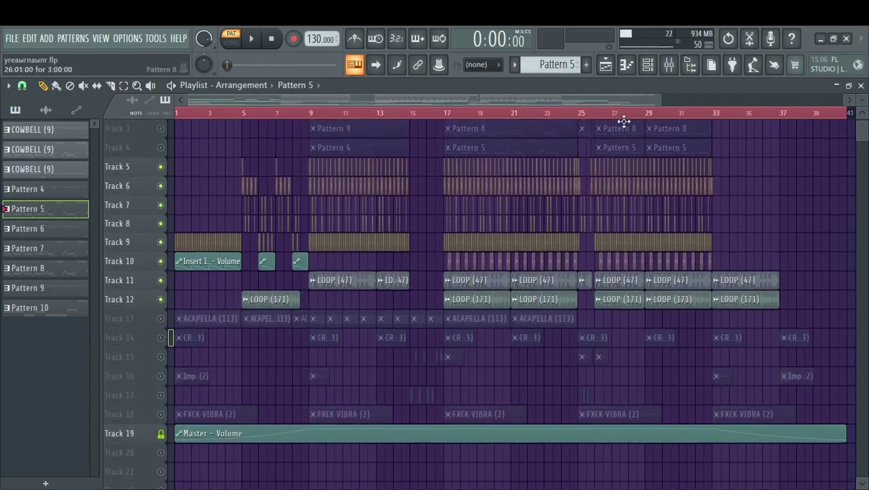
pyautogui.moveTo(660, 100); pyautogui.dragTo(382, 120)
pyautogui.click(376, 113)
pyautogui.scroll(1, 437, 222)
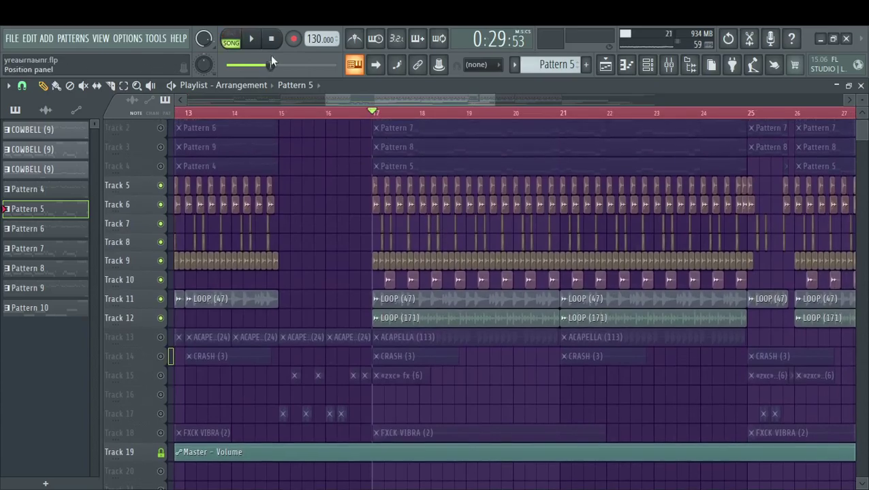
pyautogui.click(251, 39)
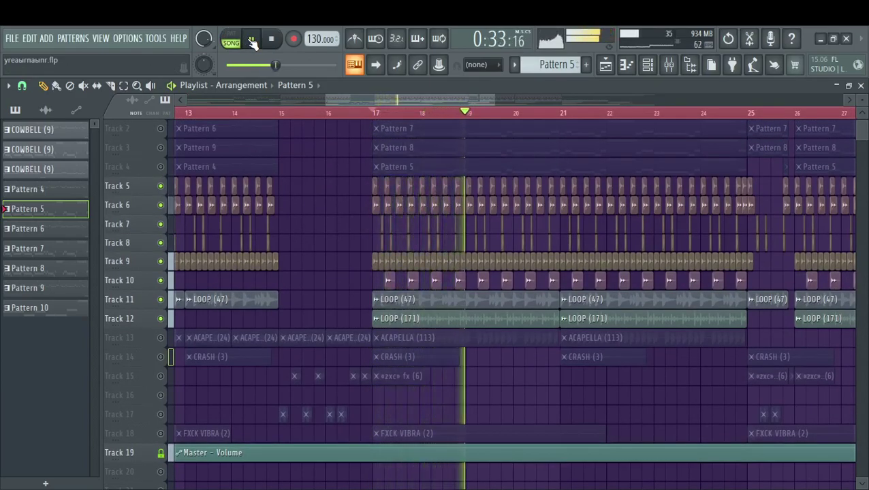
# - Solo Track 5, play it, and view the Fruity parametric EQ 2 curve on mixer Insert 10 before returning to the playlist
pyautogui.rightClick(162, 186)
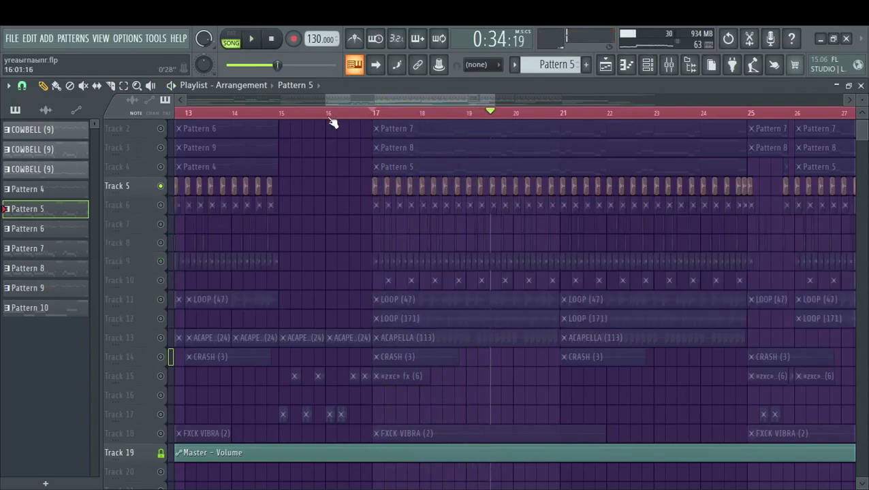
pyautogui.press('space')
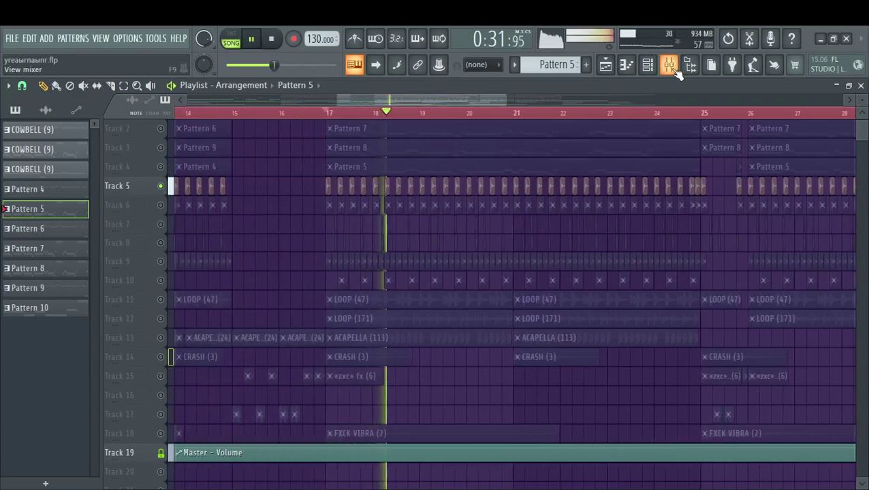
pyautogui.click(669, 64)
pyautogui.click(367, 150)
pyautogui.click(774, 132)
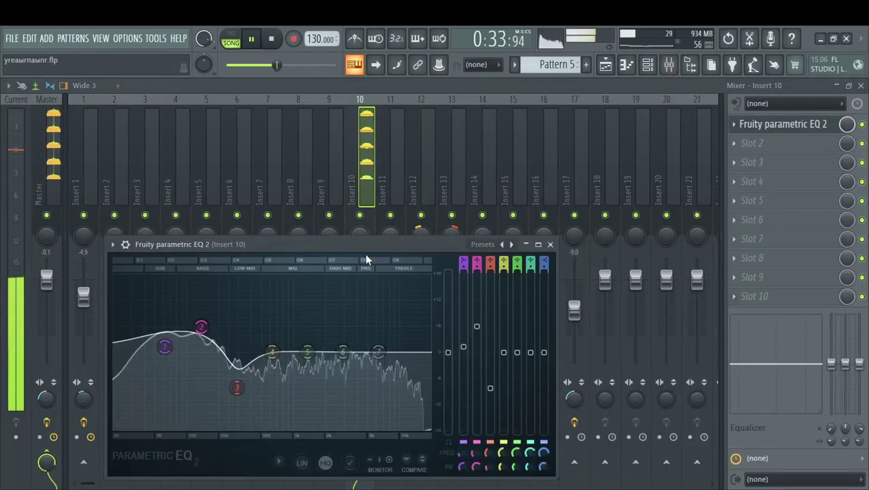
pyautogui.moveTo(364, 254); pyautogui.dragTo(380, 216)
pyautogui.click(562, 202)
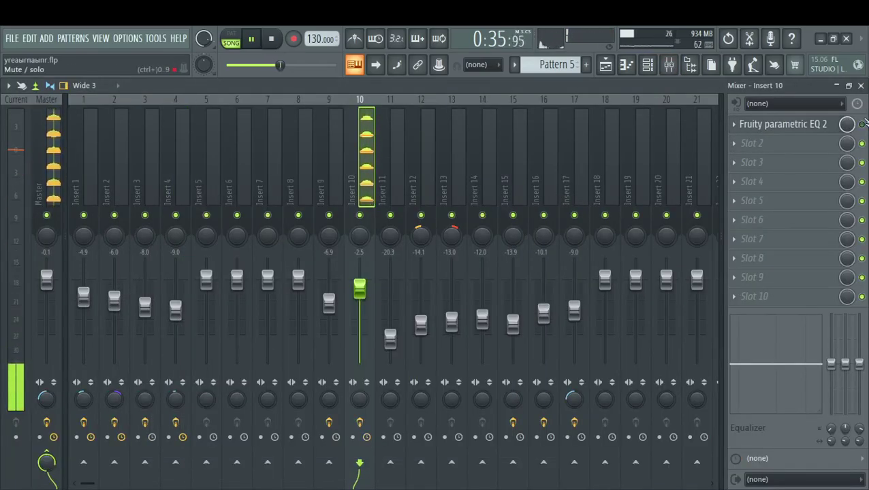
pyautogui.click(861, 86)
# - Solo Track 6, play it, check the effect slots of mixer Insert 11, and return to the playlist
pyautogui.press('space')
pyautogui.rightClick(161, 205)
pyautogui.click(252, 40)
pyautogui.click(668, 64)
pyautogui.click(402, 133)
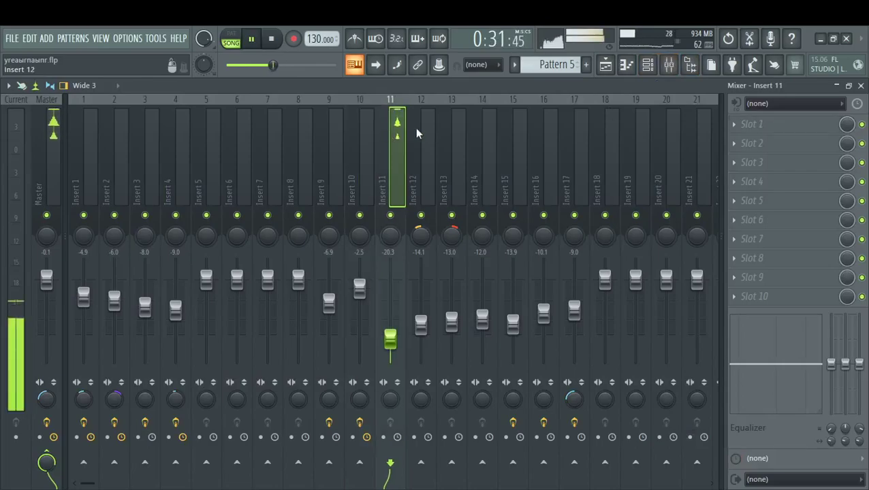
pyautogui.click(861, 86)
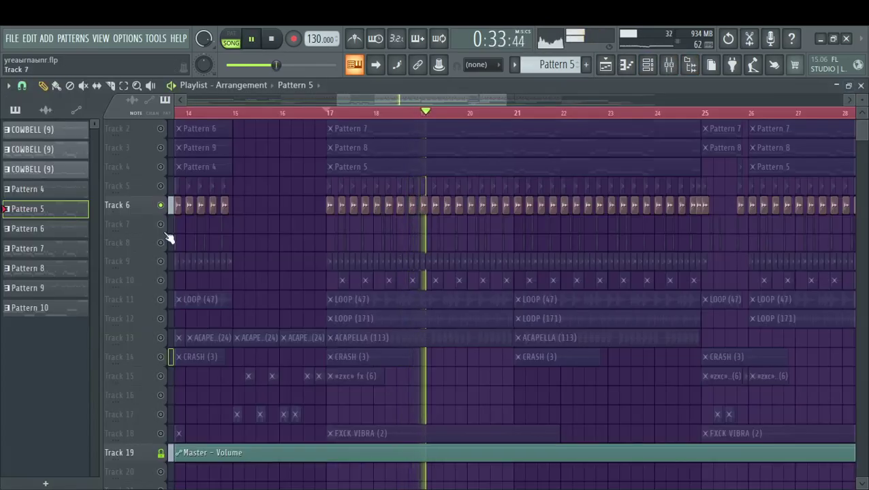
# - Unmute Track 5 alongside Track 6 and toggle each track's mute during playback to compare them, leaving both unmuted
pyautogui.click(161, 187)
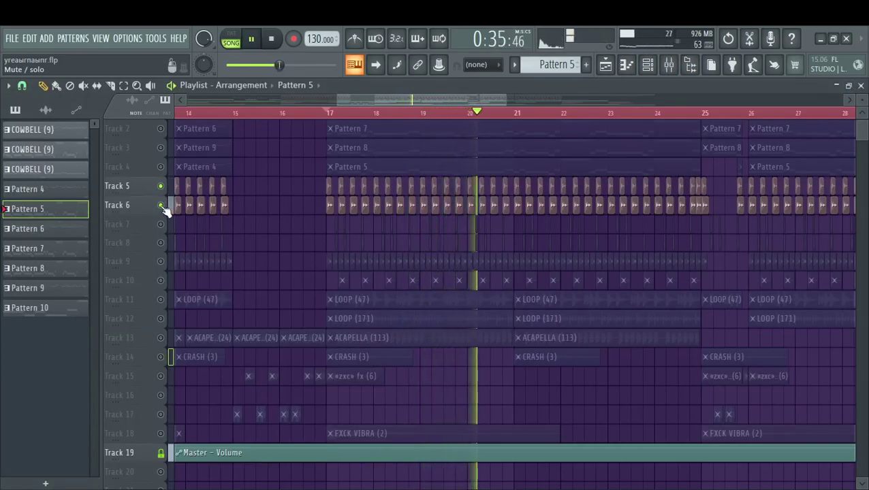
pyautogui.click(162, 206)
pyautogui.click(162, 206)
pyautogui.click(162, 187)
pyautogui.click(162, 187)
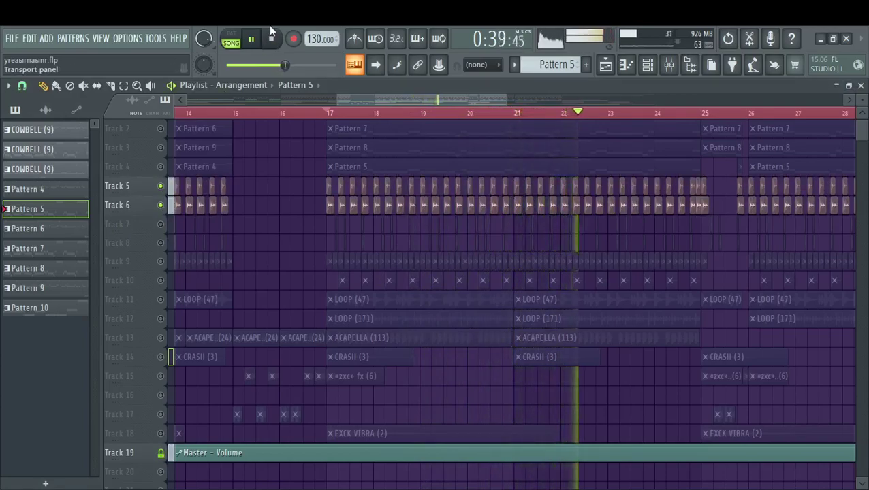
# - Solo Track 7, play it from bar 17, and check the panning and effect slots of mixer Insert 12
pyautogui.keyDown('ctrl'); pyautogui.click(162, 225); pyautogui.keyUp('ctrl')
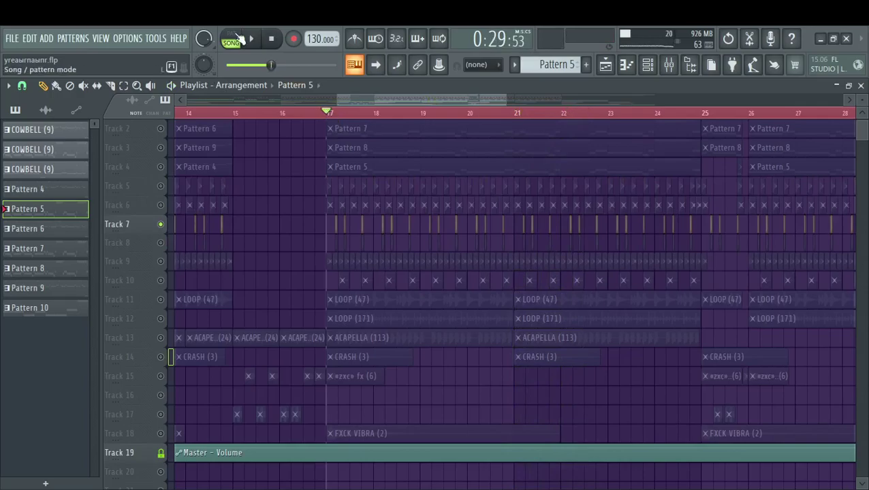
pyautogui.click(669, 67)
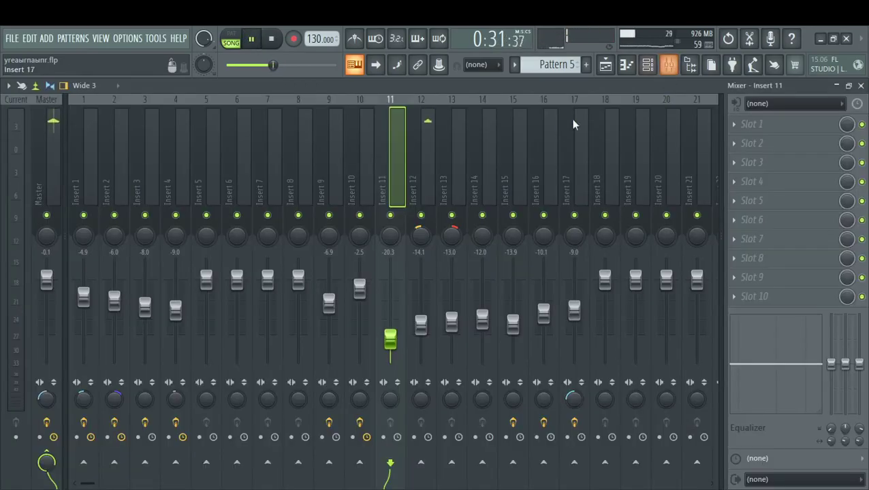
pyautogui.click(419, 147)
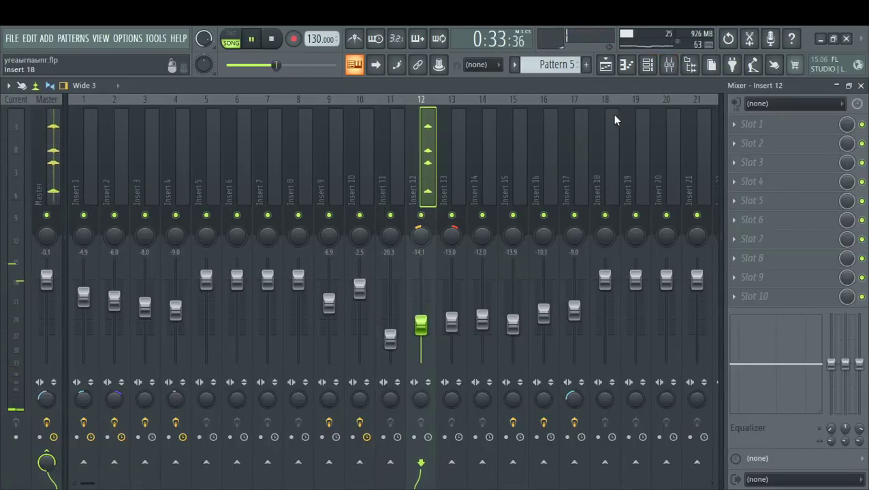
pyautogui.press('F5')
# - Solo Track 8, check the panning of mixer Insert 13, and unmute Track 7 to hear both tracks together
pyautogui.keyDown('ctrl'); pyautogui.click(161, 243); pyautogui.keyUp('ctrl')
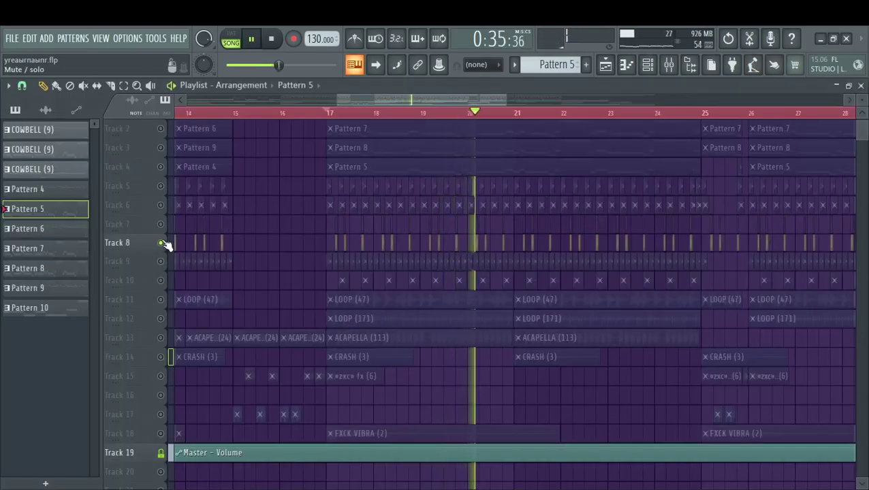
pyautogui.click(668, 68)
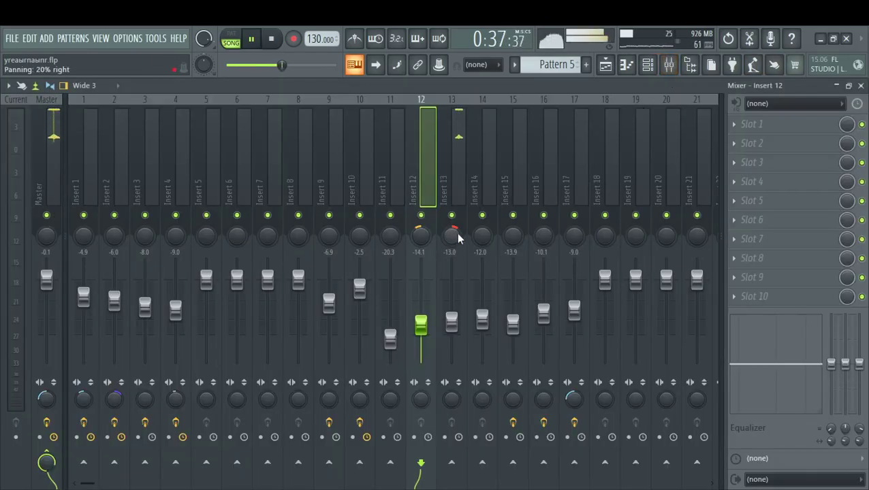
pyautogui.press('F5')
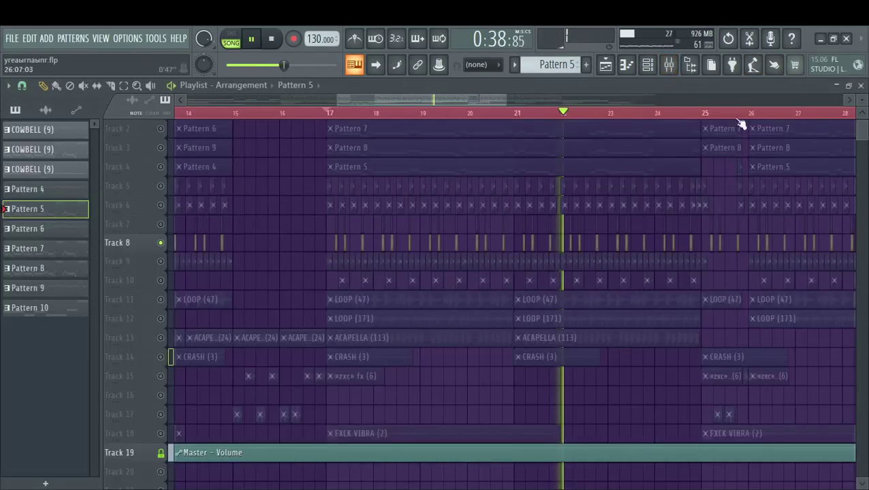
pyautogui.click(161, 225)
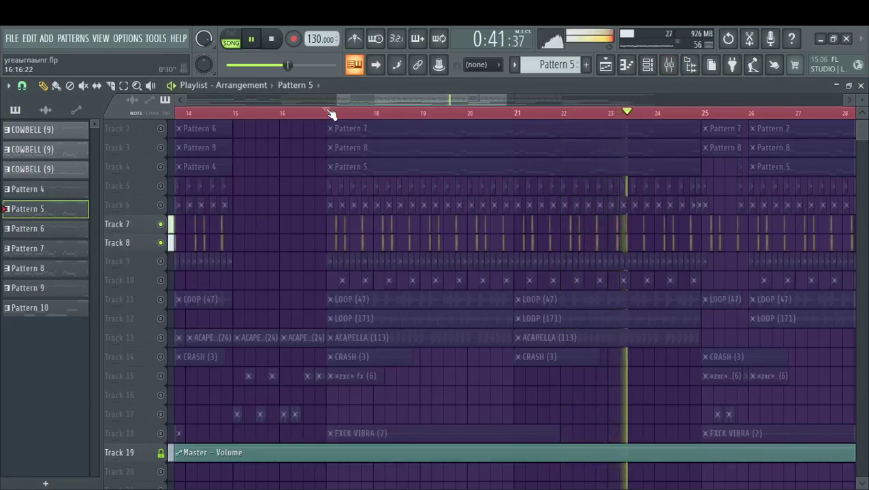
# - Solo Track 9, play it, and view both ShaperBox2 effects on mixer Insert 17 before returning to the playlist
pyautogui.rightClick(161, 262)
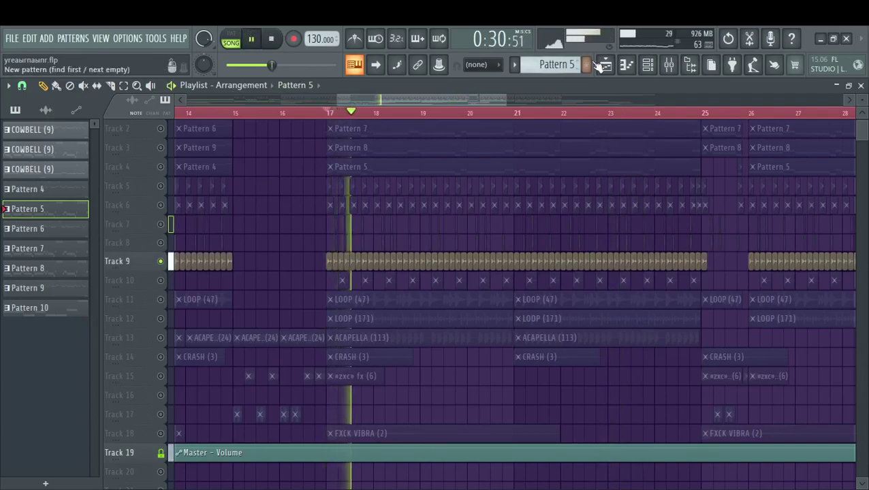
pyautogui.click(669, 65)
pyautogui.click(583, 136)
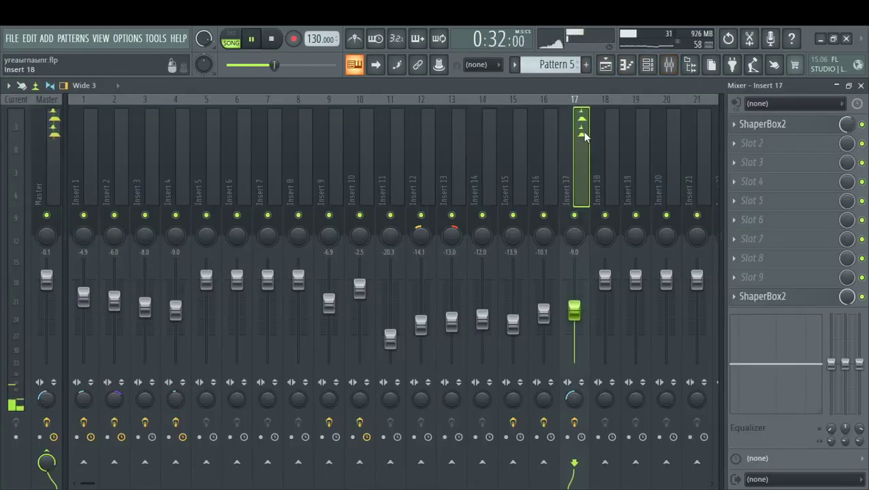
pyautogui.click(729, 127)
pyautogui.click(664, 111)
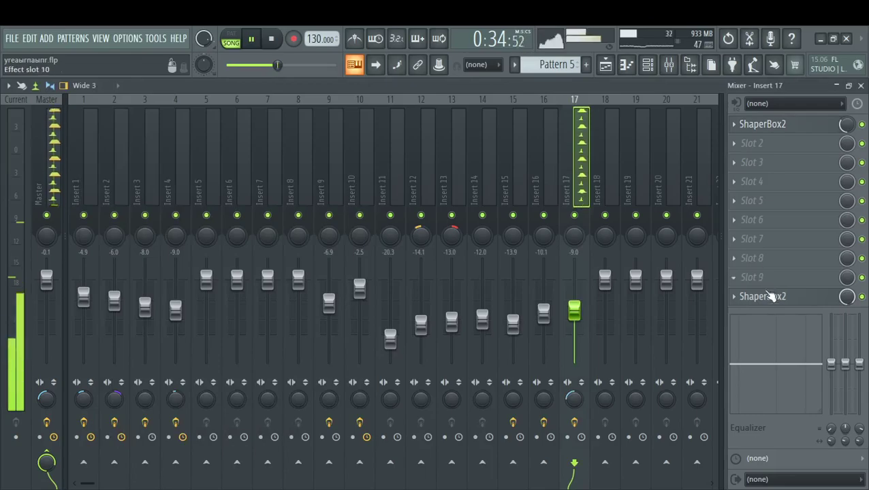
pyautogui.click(768, 294)
pyautogui.click(665, 150)
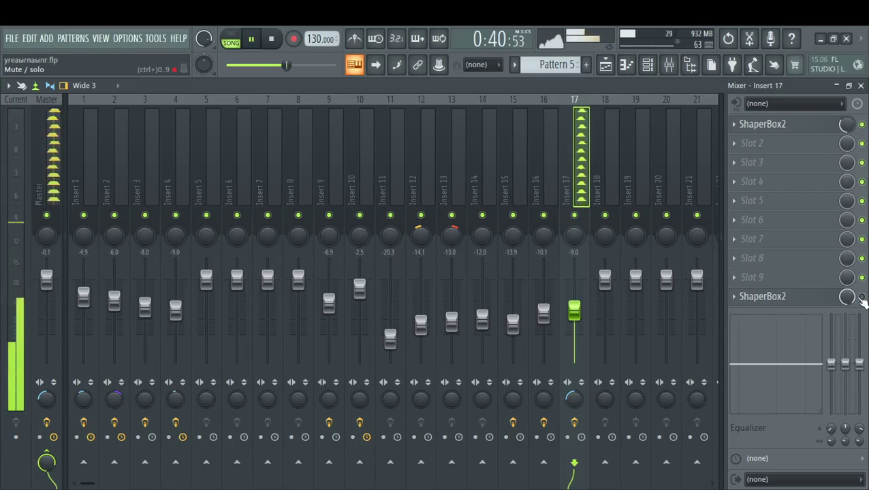
pyautogui.click(861, 86)
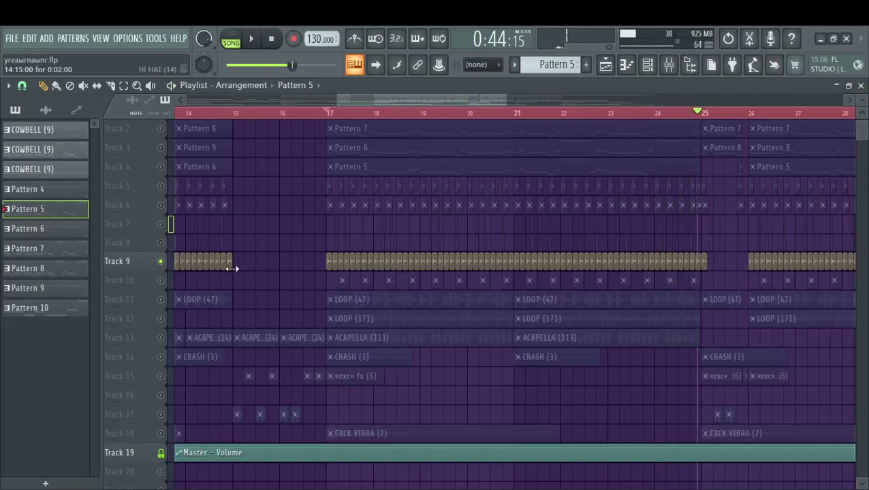
# - Solo Track 10, play its kicks from bar 17, and check mixer Insert 14 before returning to the playlist
pyautogui.keyDown('ctrl'); pyautogui.click(161, 280); pyautogui.keyUp('ctrl')
pyautogui.moveTo(361, 113); pyautogui.dragTo(423, 87)
pyautogui.click(416, 113)
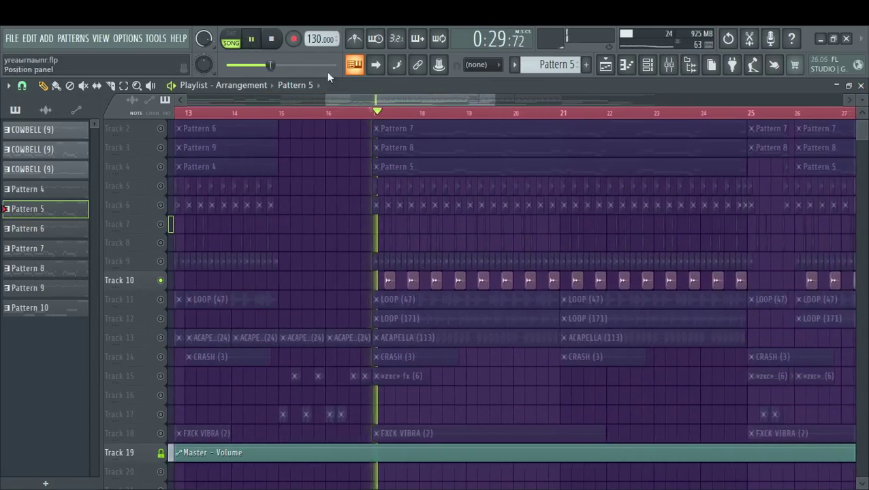
pyautogui.click(669, 64)
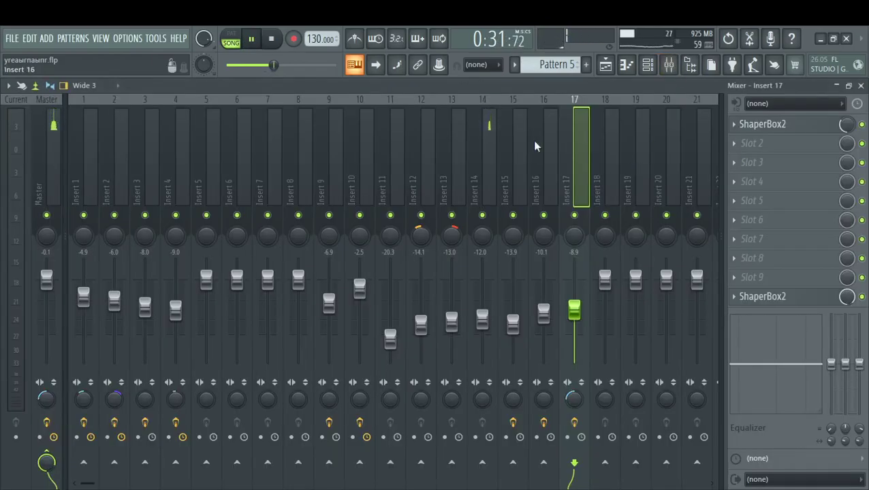
pyautogui.press('Left')
pyautogui.press('Left')
pyautogui.press('Left')
pyautogui.click(861, 85)
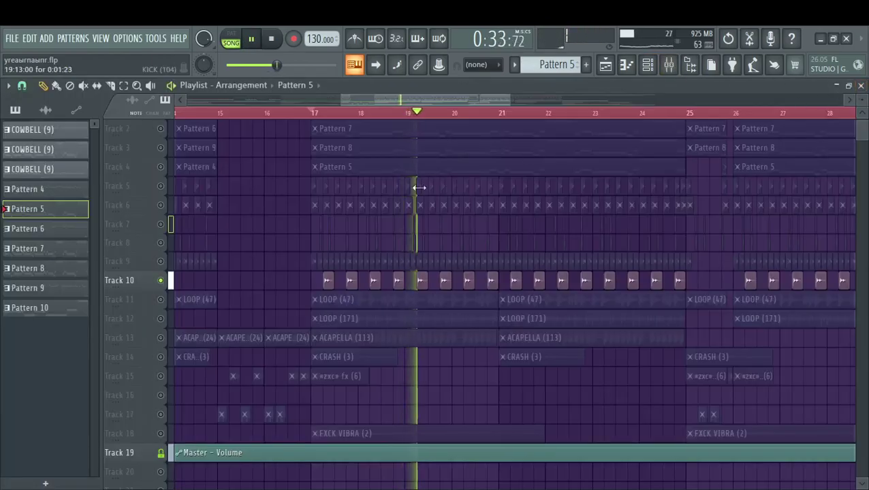
# - Solo Track 11, play LOOP (47) from bar 17, and view the ShaperBox2 effect on mixer Insert 15
pyautogui.rightClick(164, 301)
pyautogui.click(317, 113)
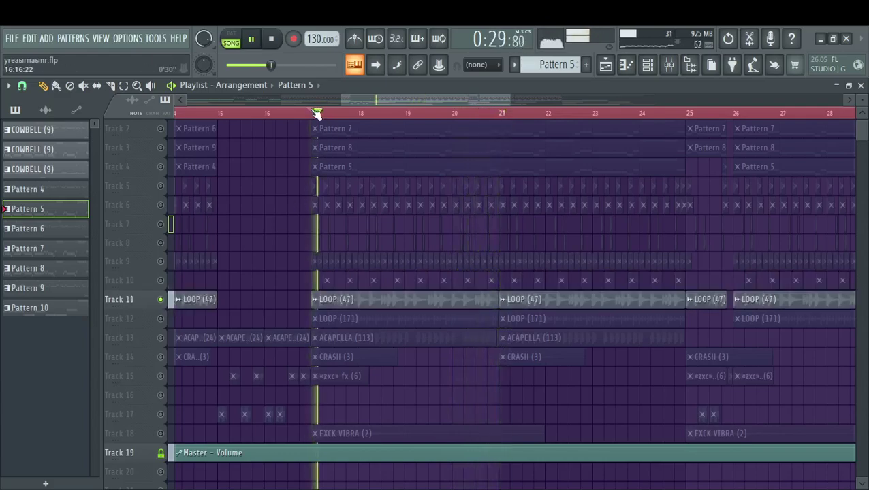
pyautogui.click(648, 64)
pyautogui.click(647, 65)
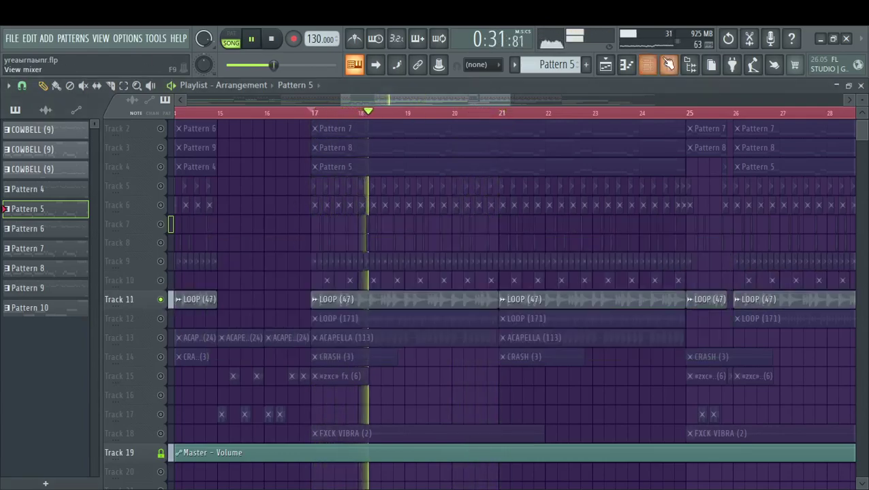
pyautogui.click(668, 65)
pyautogui.click(505, 133)
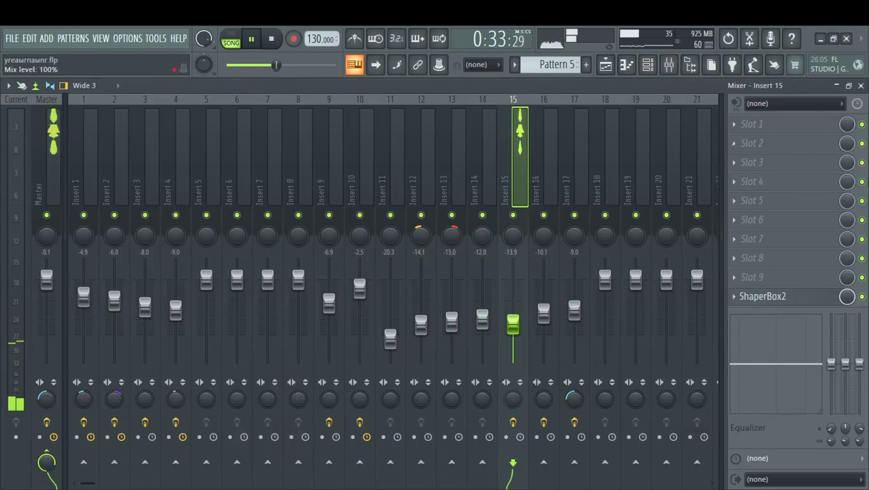
pyautogui.click(818, 303)
pyautogui.click(615, 164)
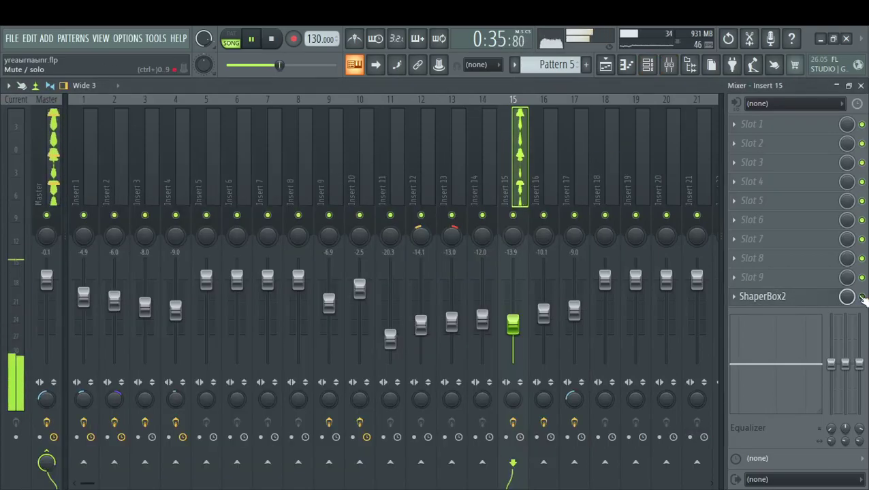
pyautogui.click(862, 85)
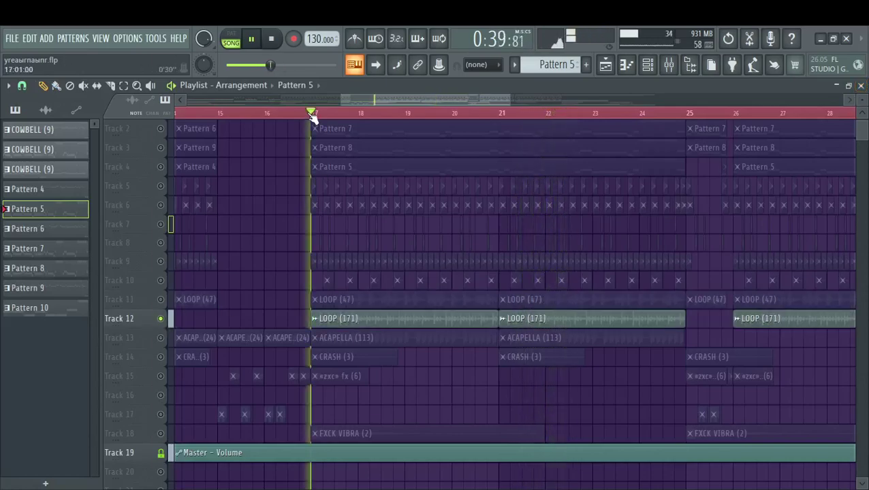
# - View the ValhallaVintageVerb settings on mixer Insert 16 while soloed Track 12 plays, and return to the playlist
pyautogui.click(668, 65)
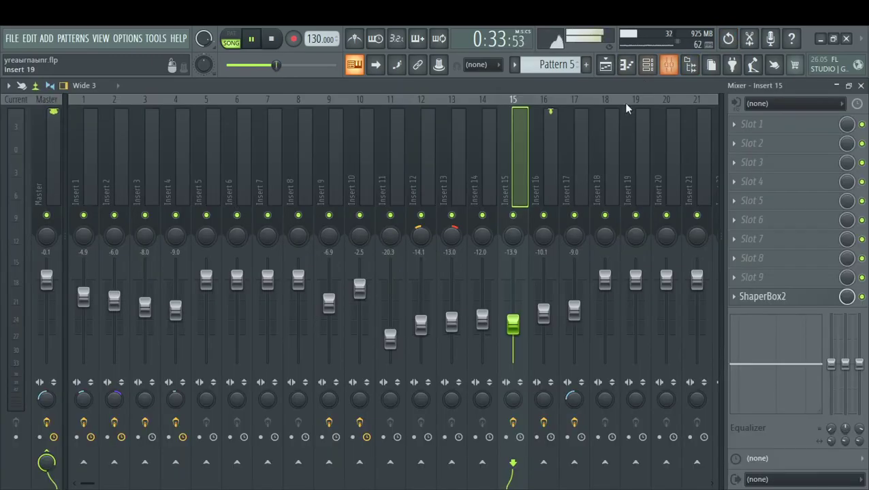
pyautogui.click(821, 128)
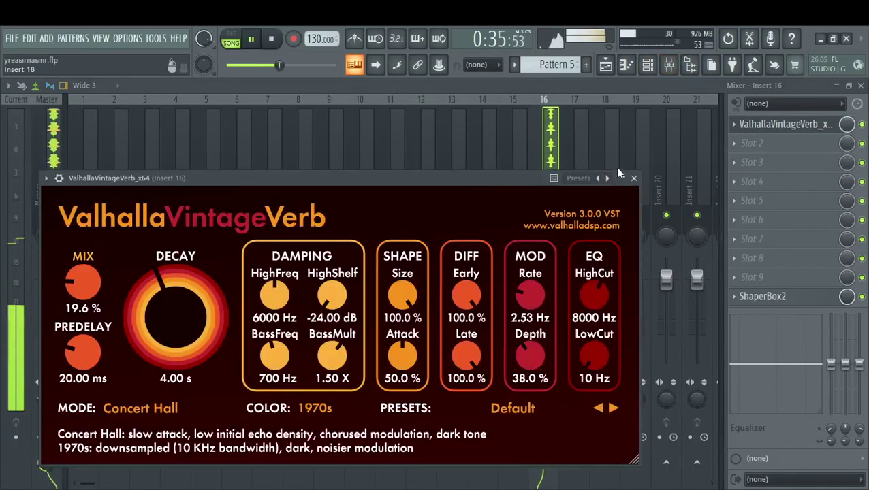
pyautogui.click(633, 177)
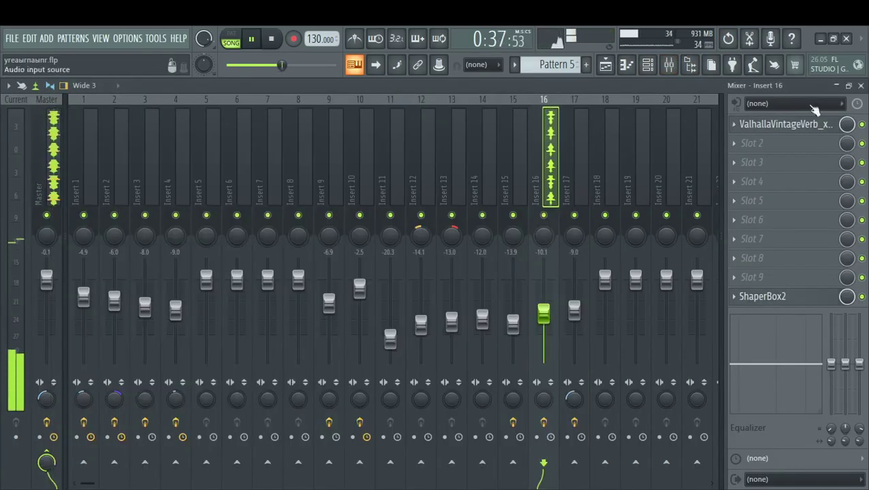
pyautogui.click(861, 85)
# - Replay LOOP (171) on Track 12 from bar 17 and watch its level on mixer Insert 16
pyautogui.click(312, 112)
pyautogui.click(669, 64)
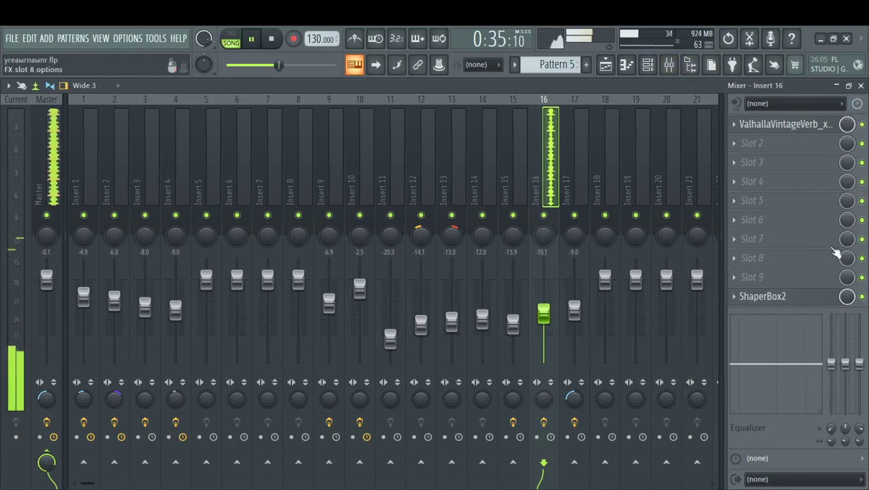
pyautogui.click(861, 85)
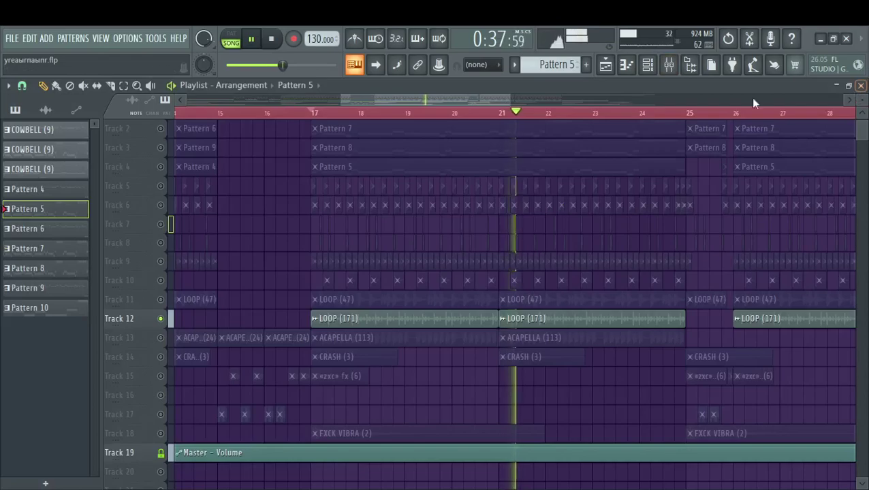
# - Solo Track 13 and play its ACAPELLA (113) clips from bar 17
pyautogui.click(172, 343)
pyautogui.moveTo(453, 100); pyautogui.dragTo(410, 102)
pyautogui.click(504, 112)
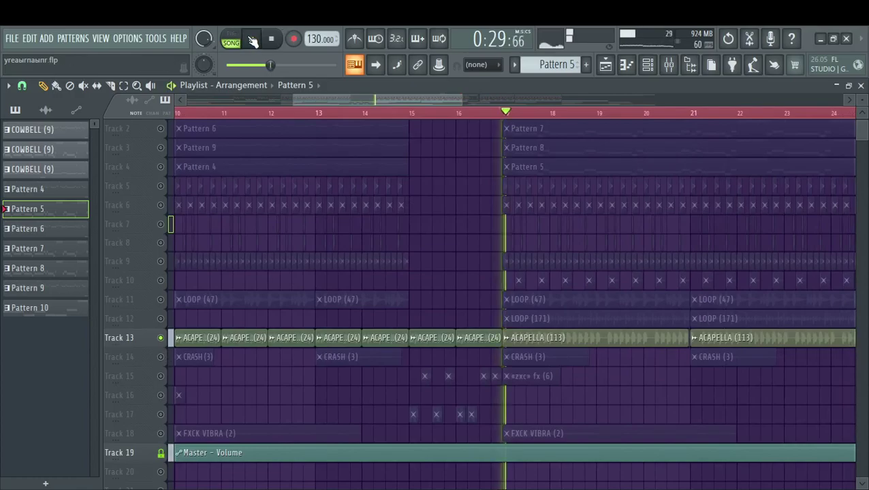
pyautogui.moveTo(351, 107); pyautogui.dragTo(378, 117)
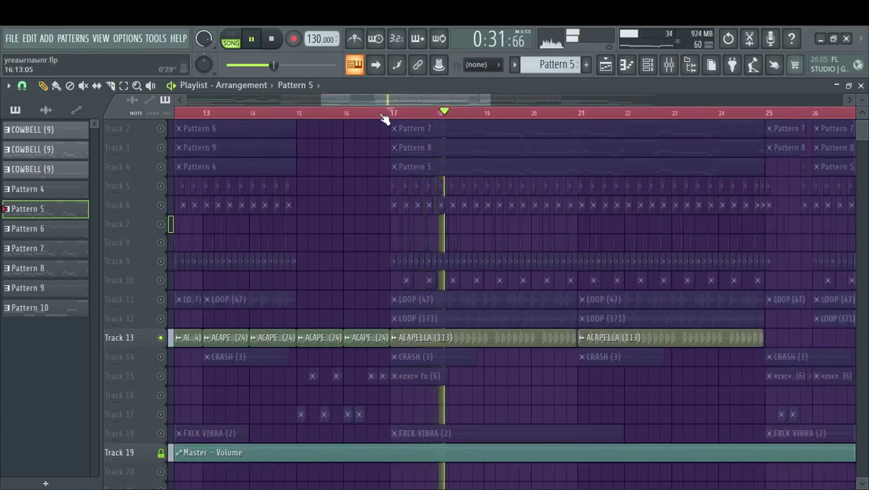
# - View the Fruity Chorus and ShaperBox2 settings on mixer Insert 9 while soloed Track 13 plays
pyautogui.click(668, 65)
pyautogui.click(335, 146)
pyautogui.click(794, 131)
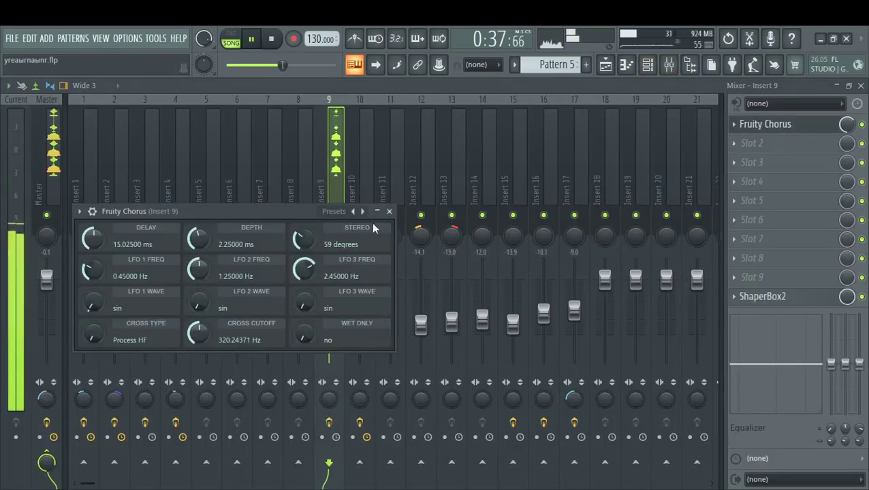
pyautogui.click(389, 211)
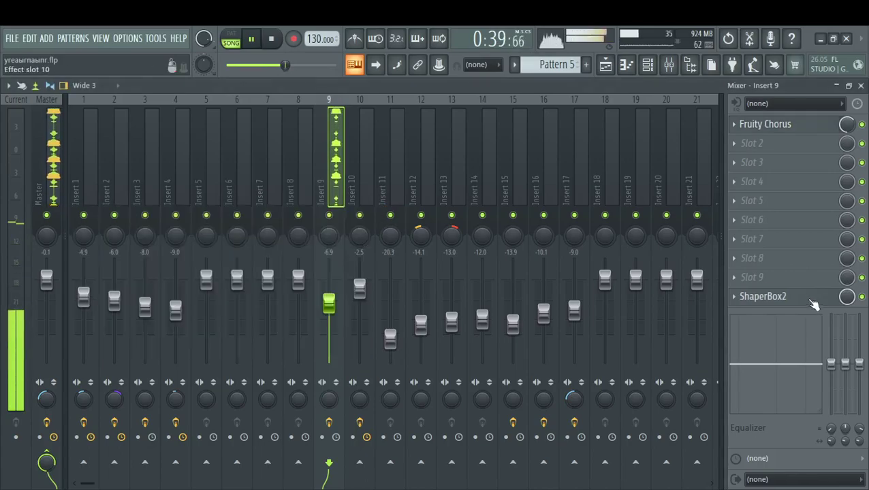
pyautogui.click(763, 296)
pyautogui.click(656, 179)
# - Bypass Fruity Chorus and ShaperBox2 on Insert 9 in turn, replaying ACAPELLA (113) from bar 17 to compare
pyautogui.click(861, 124)
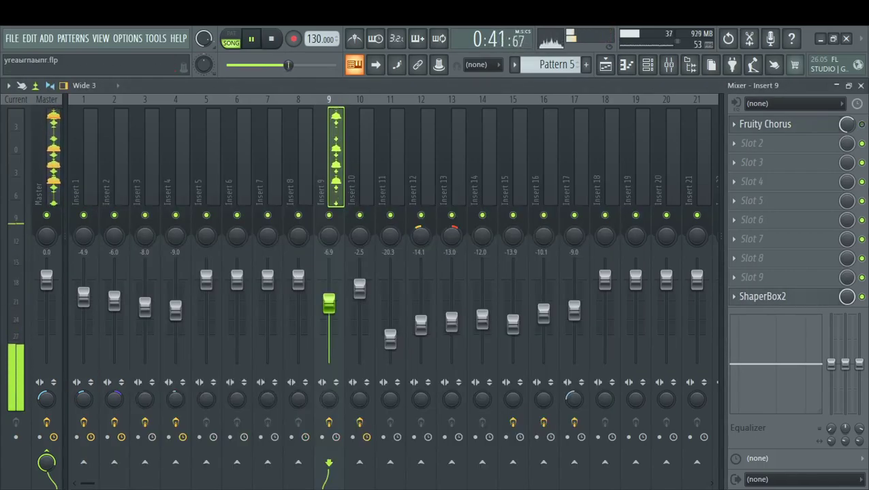
pyautogui.press('F5')
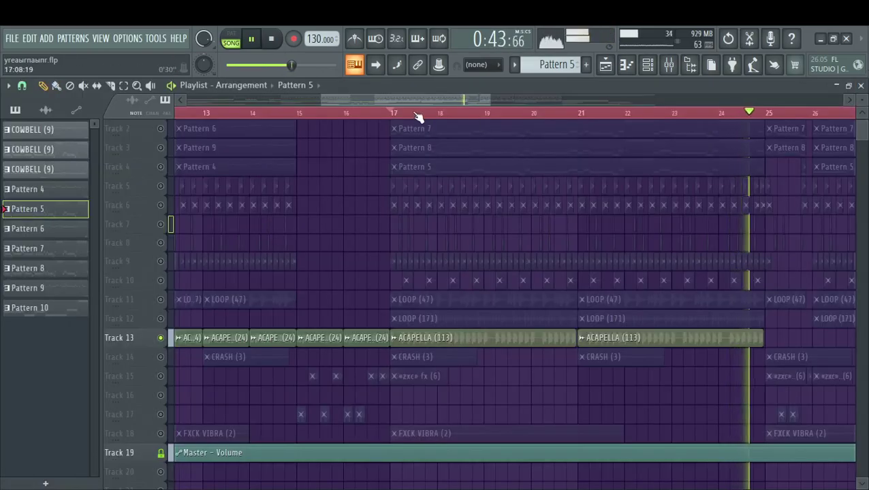
pyautogui.click(690, 66)
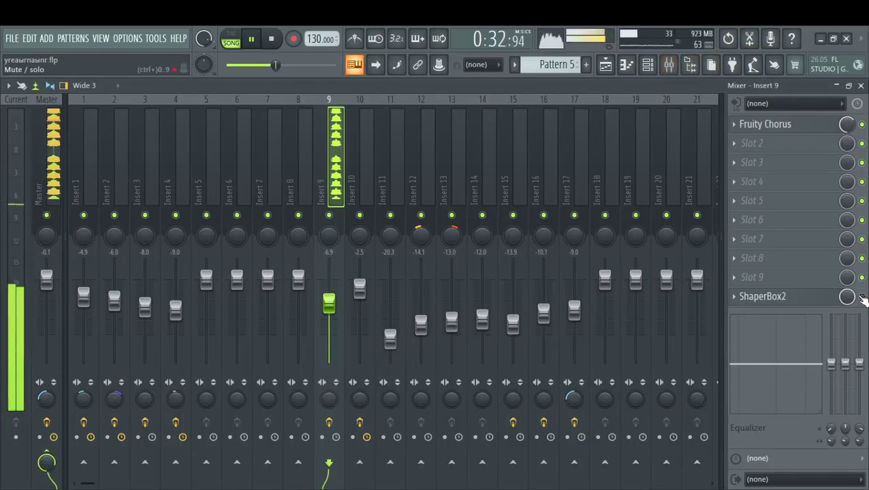
# - Play the ACAPELLA (24) clips on Track 13 from bar 9 and view Fruity Chorus on mixer Insert 9
pyautogui.moveTo(521, 96); pyautogui.dragTo(473, 99)
pyautogui.press('space')
pyautogui.press('space')
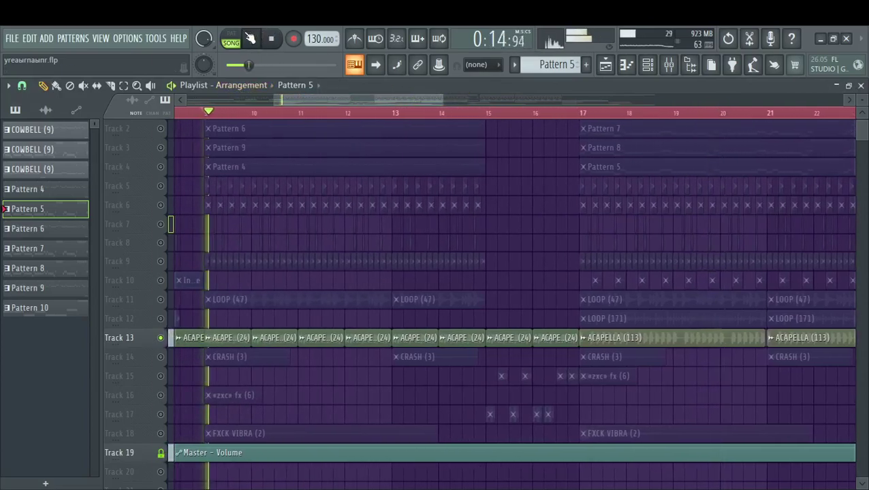
pyautogui.click(671, 66)
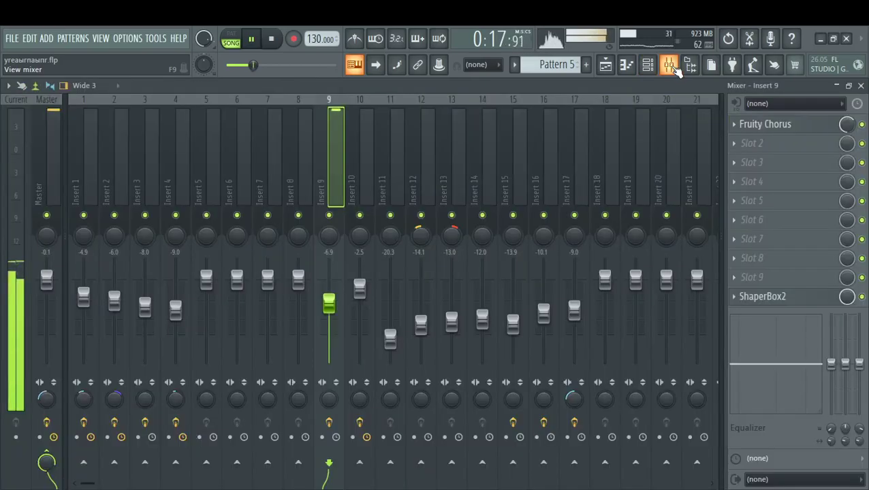
pyautogui.click(810, 126)
pyautogui.click(389, 210)
pyautogui.click(861, 86)
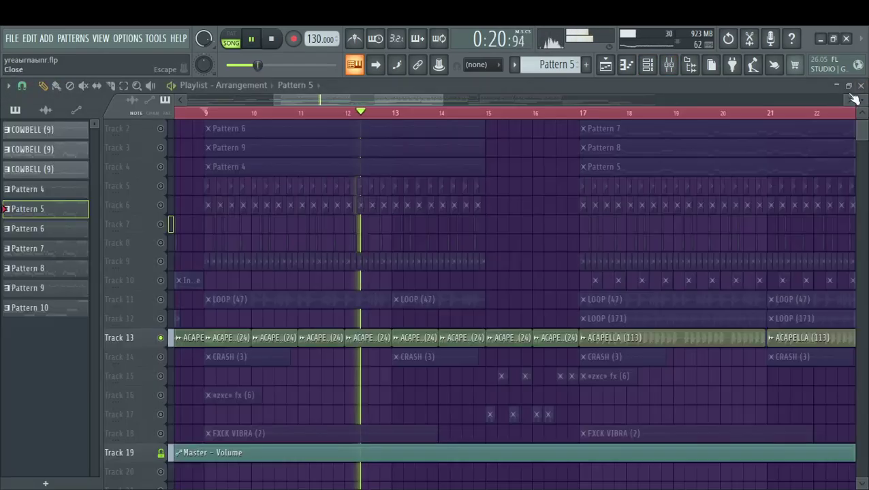
# - Stop playback, unmute Track 12, and move the ACAPELLA (24) clip at bar 10 onto it, extended past bar 12
pyautogui.press('space')
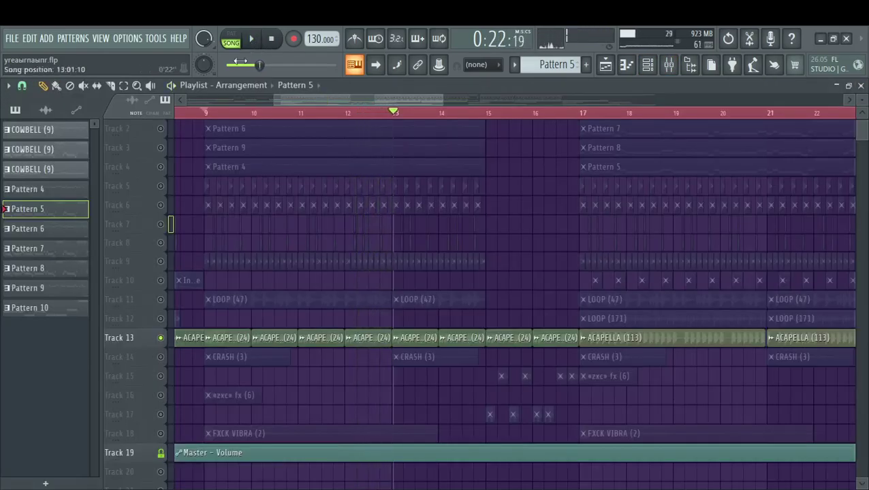
pyautogui.rightClick(162, 338)
pyautogui.rightClick(162, 338)
pyautogui.click(161, 319)
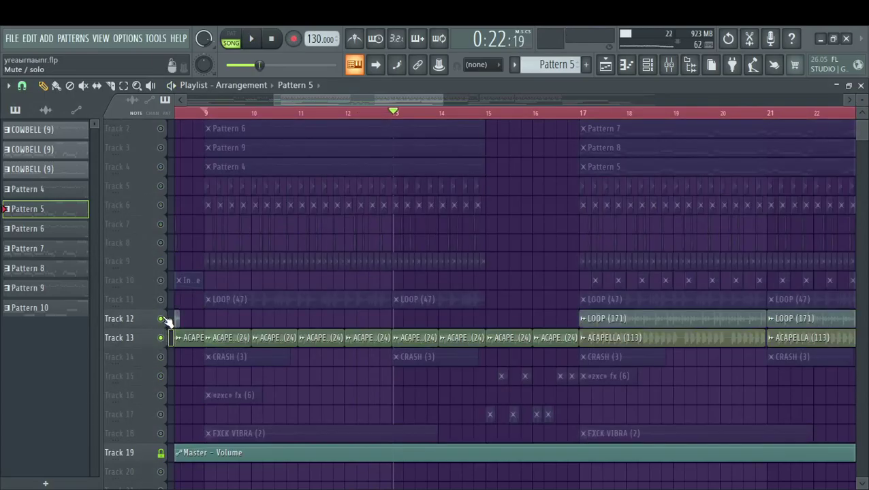
pyautogui.moveTo(277, 323); pyautogui.dragTo(291, 321)
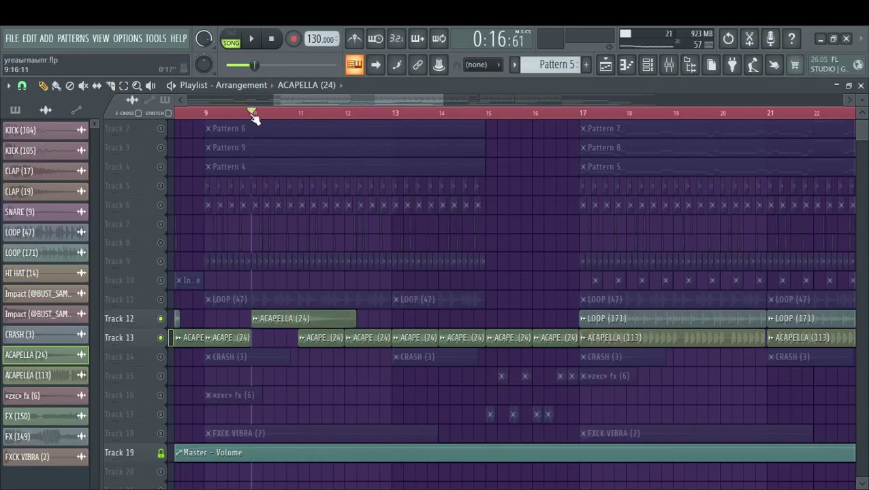
# - Mute Track 13, play the extended ACAPELLA (24) clip from bar 10, and restore the original clip on Track 13
pyautogui.click(162, 339)
pyautogui.click(251, 39)
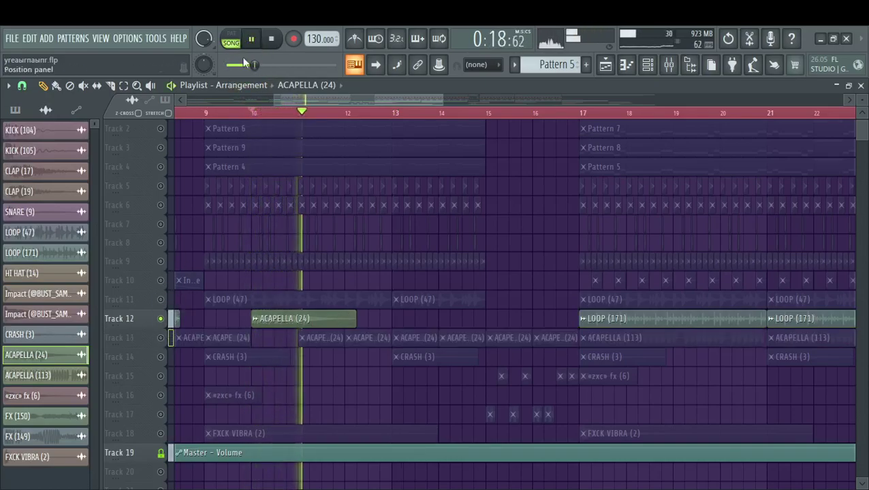
pyautogui.press('space')
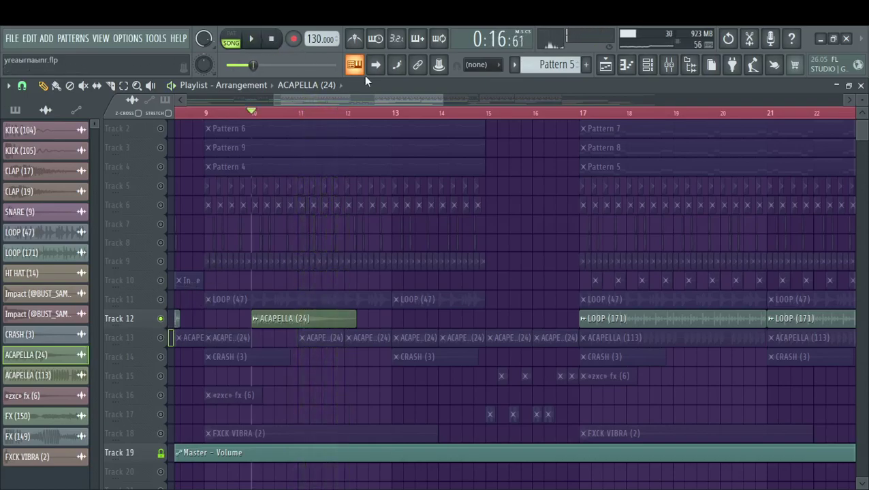
pyautogui.moveTo(385, 101); pyautogui.dragTo(358, 100)
pyautogui.rightClick(401, 318)
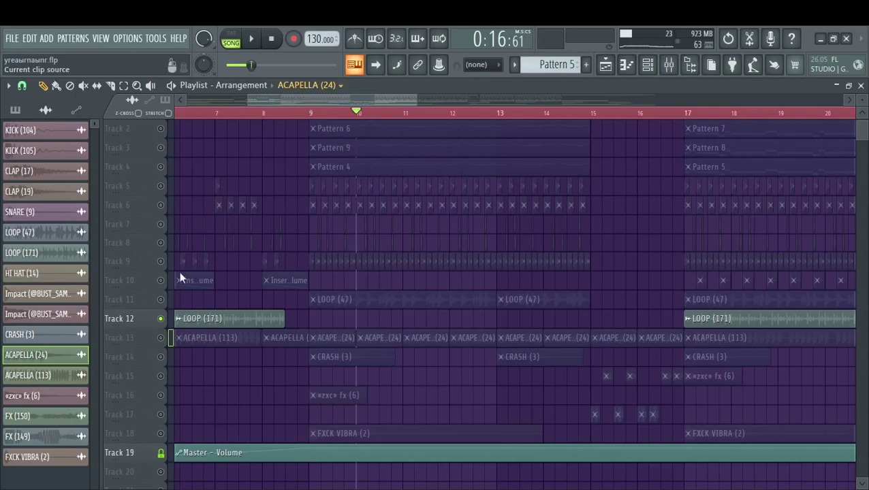
# - Solo Track 13 and play its ACAPELLA (24) clip from bar 8
pyautogui.moveTo(273, 100); pyautogui.dragTo(178, 99)
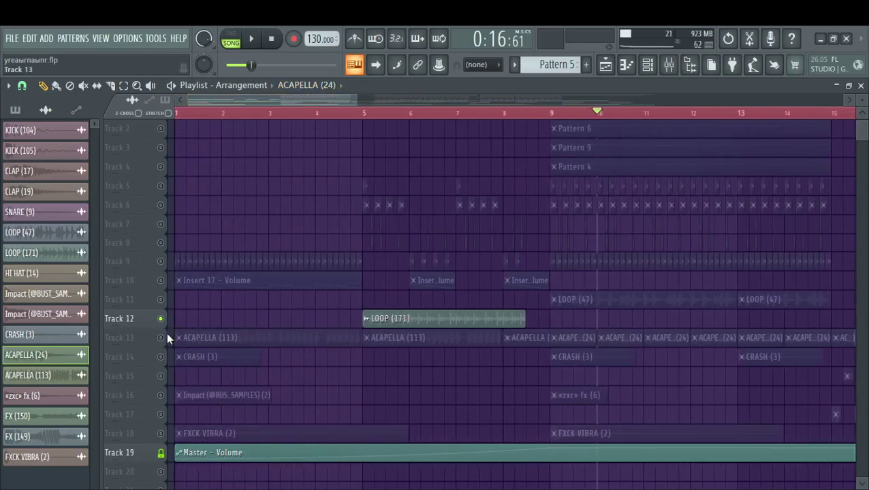
pyautogui.rightClick(161, 337)
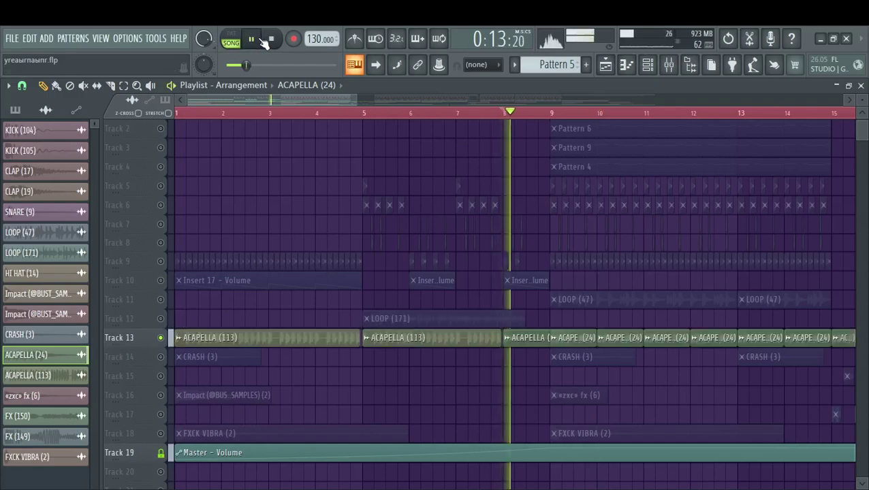
pyautogui.click(265, 39)
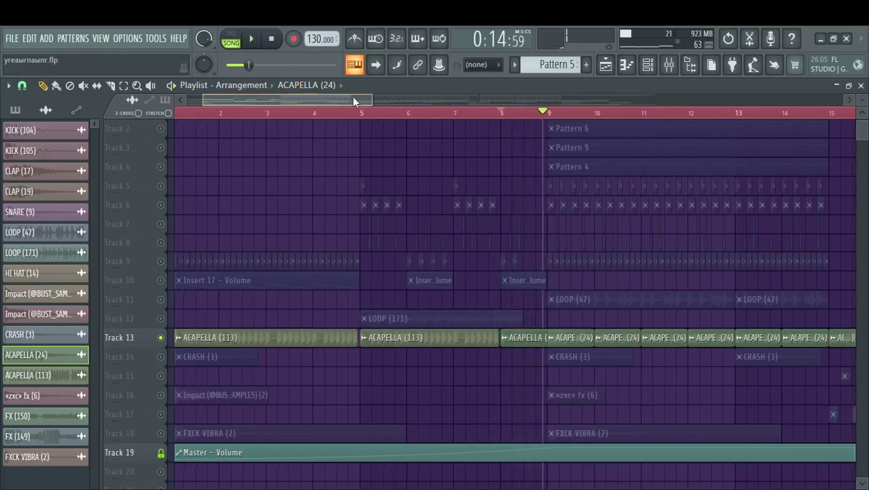
# - Solo Track 14 and play the CRASH (3) clip from bar 9
pyautogui.moveTo(349, 99); pyautogui.dragTo(369, 99)
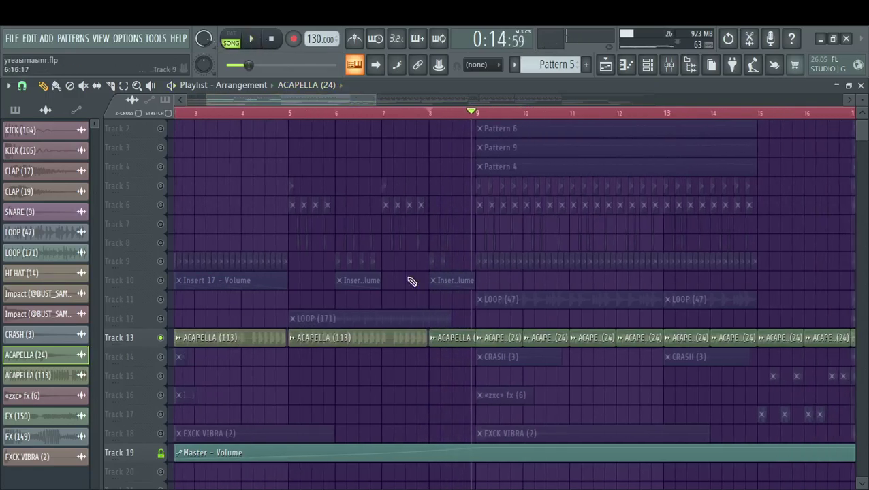
pyautogui.rightClick(161, 358)
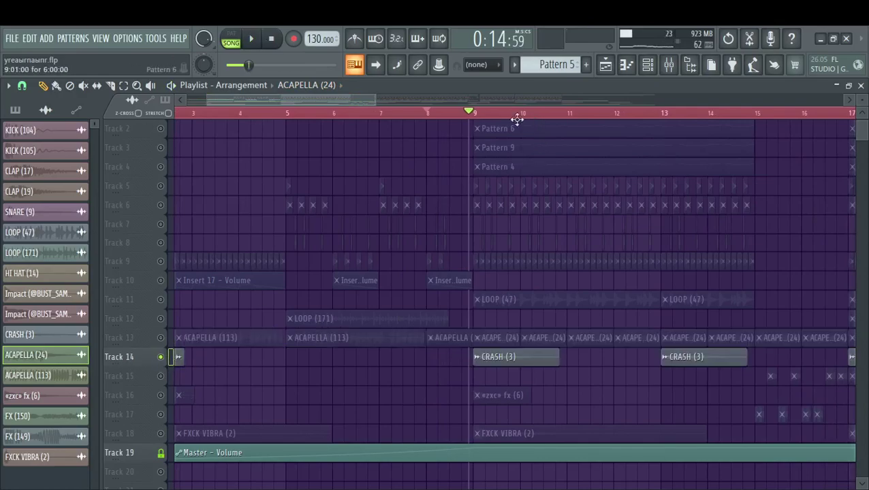
pyautogui.click(251, 39)
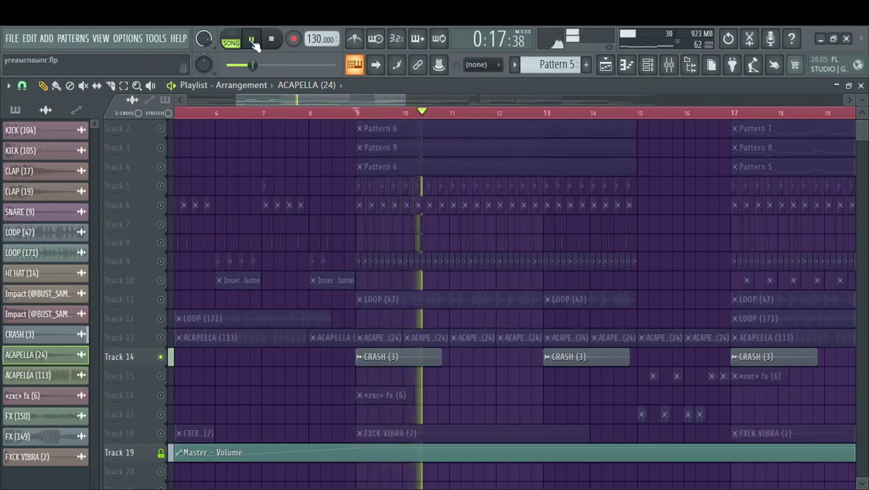
pyautogui.click(251, 39)
# - Solo Track 16 and Track 18 in turn, playing «zxc» fx (6) and FXCK VIBRA (2) from bar 9
pyautogui.rightClick(162, 396)
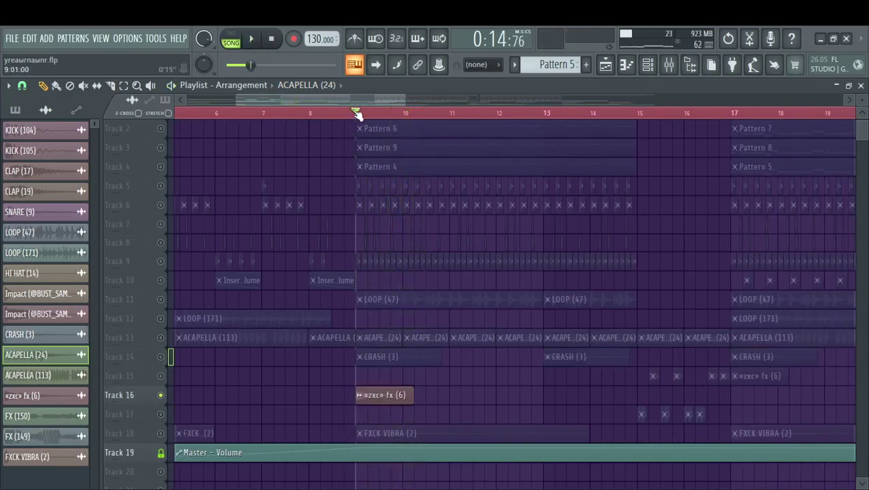
pyautogui.press('space')
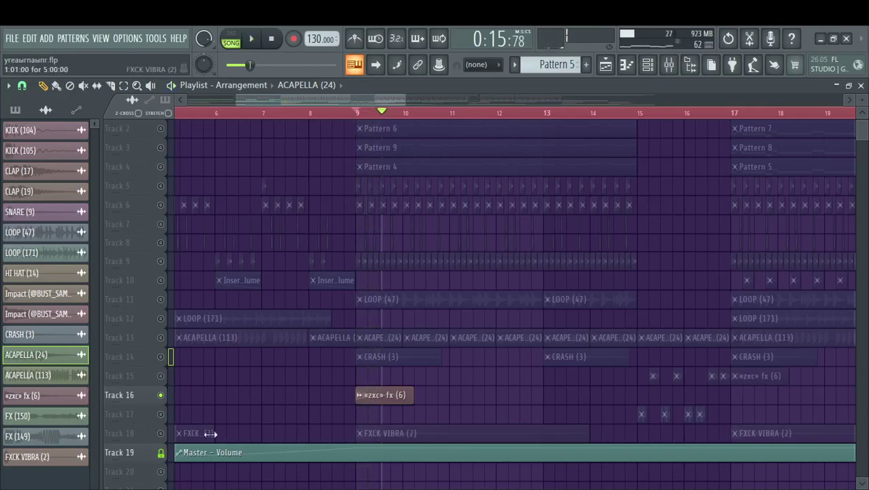
pyautogui.rightClick(161, 434)
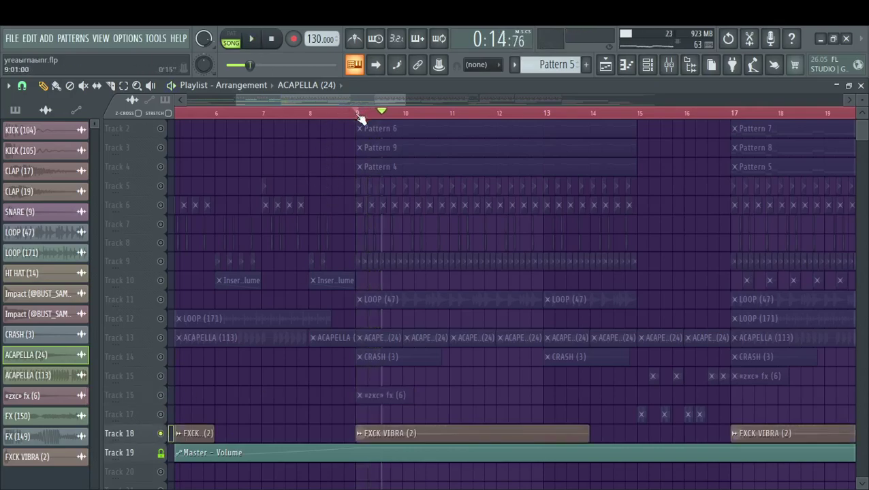
pyautogui.press('space')
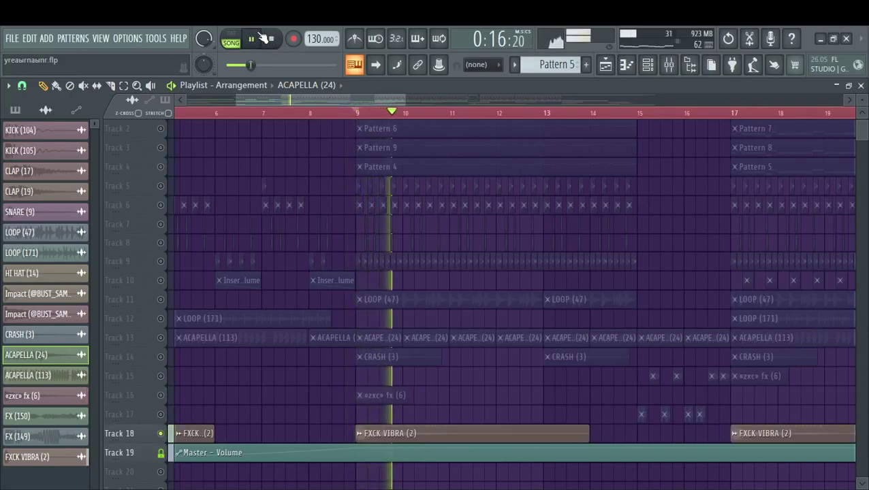
# - Solo Track 17, unmute Track 15, and play their effect clips together from bar 15
pyautogui.rightClick(160, 415)
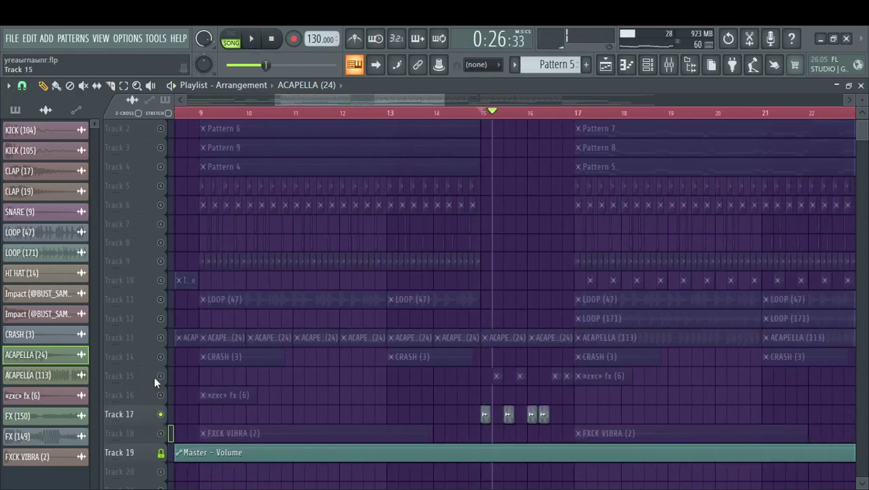
pyautogui.click(161, 376)
pyautogui.click(251, 40)
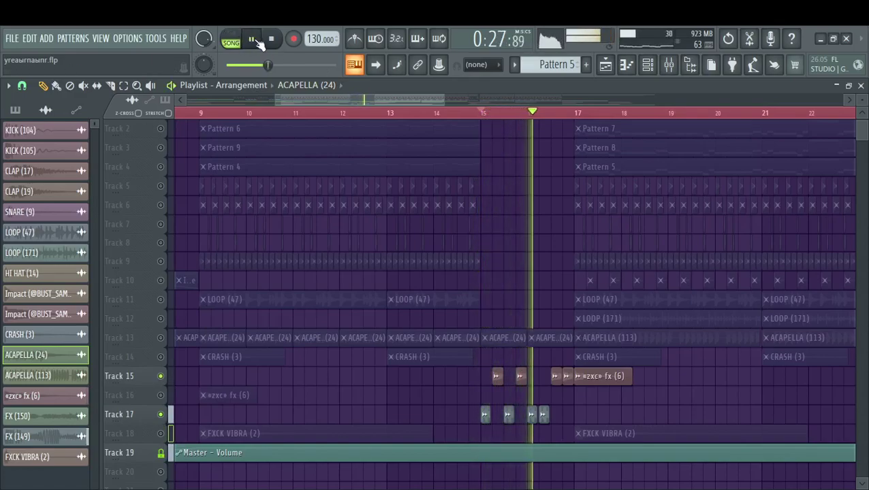
pyautogui.click(252, 39)
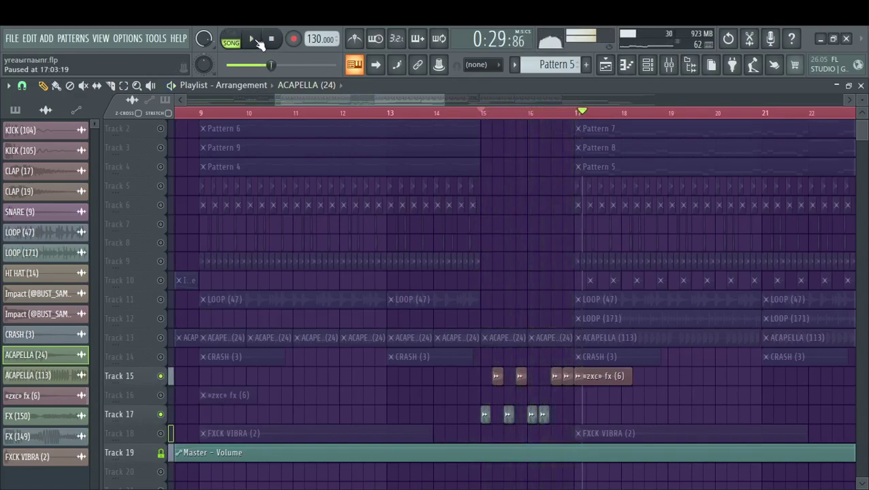
# - Play the effect clips on Tracks 15 and 17 from bar 25
pyautogui.moveTo(399, 102); pyautogui.dragTo(573, 100)
pyautogui.click(279, 113)
pyautogui.click(251, 39)
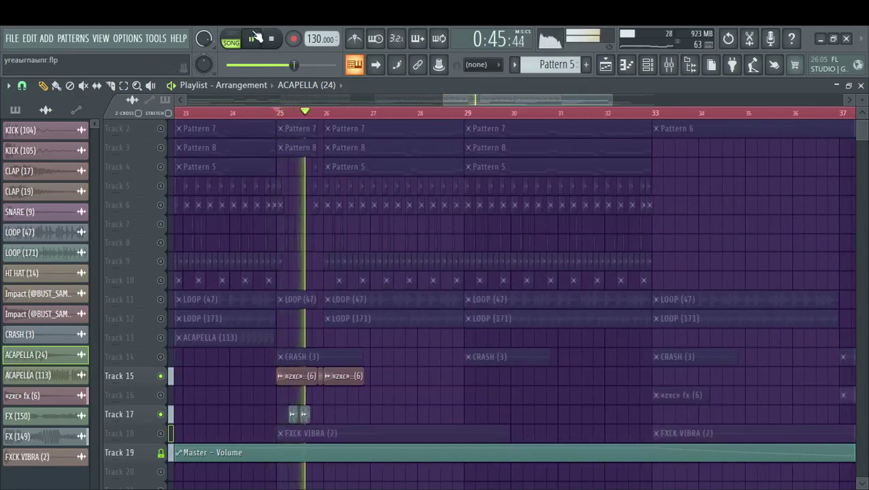
pyautogui.click(256, 39)
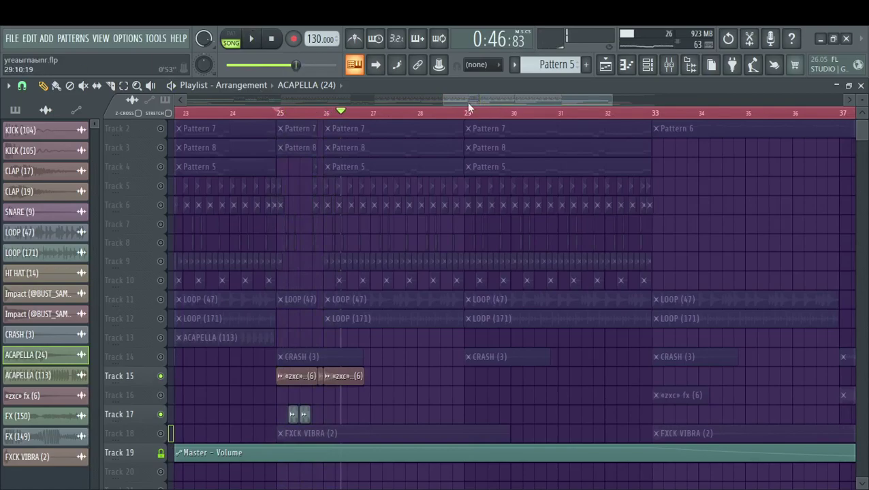
# - Unmute all tracks and look over the full arrangement and its opening bars
pyautogui.scroll(-5, 479, 105)
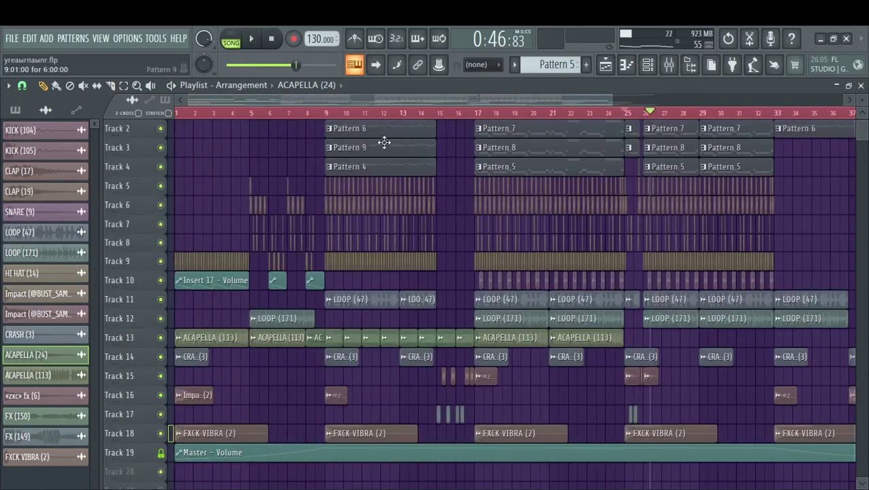
pyautogui.moveTo(595, 100); pyautogui.dragTo(654, 100)
pyautogui.scroll(2, 734, 316)
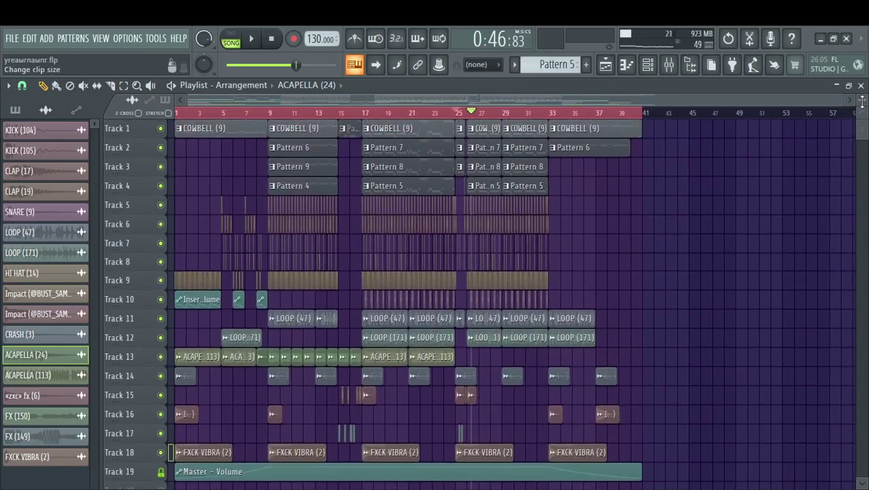
pyautogui.moveTo(841, 101); pyautogui.dragTo(222, 123)
pyautogui.scroll(-2, 430, 237)
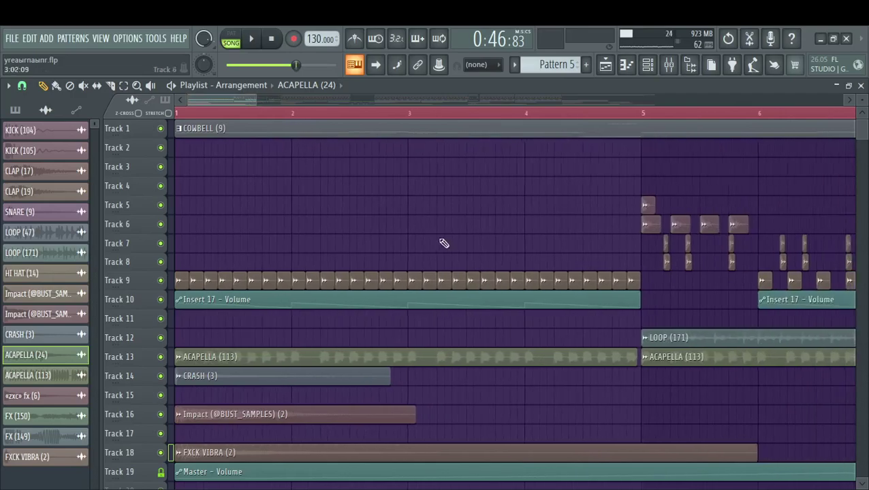
# - View the Fruity parametric EQ 2 and Maximus settings on the mixer's Master track
pyautogui.click(671, 68)
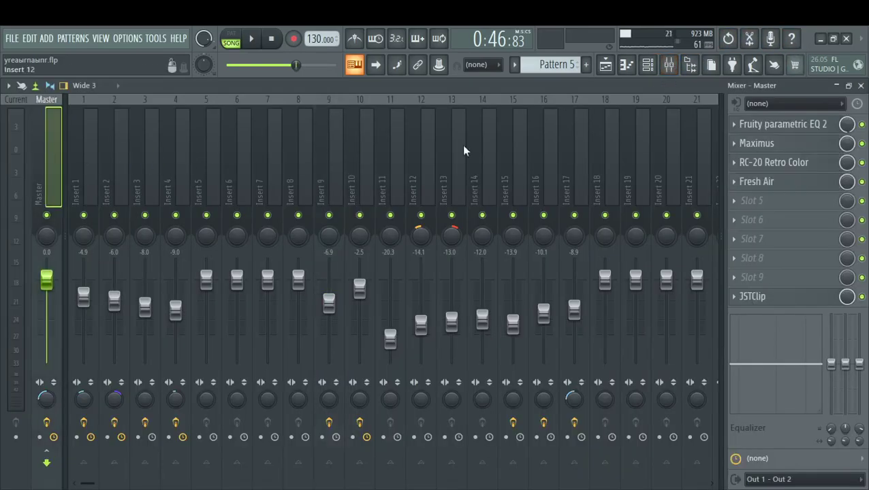
pyautogui.click(799, 128)
pyautogui.moveTo(361, 140); pyautogui.dragTo(572, 144)
pyautogui.click(678, 145)
pyautogui.click(748, 144)
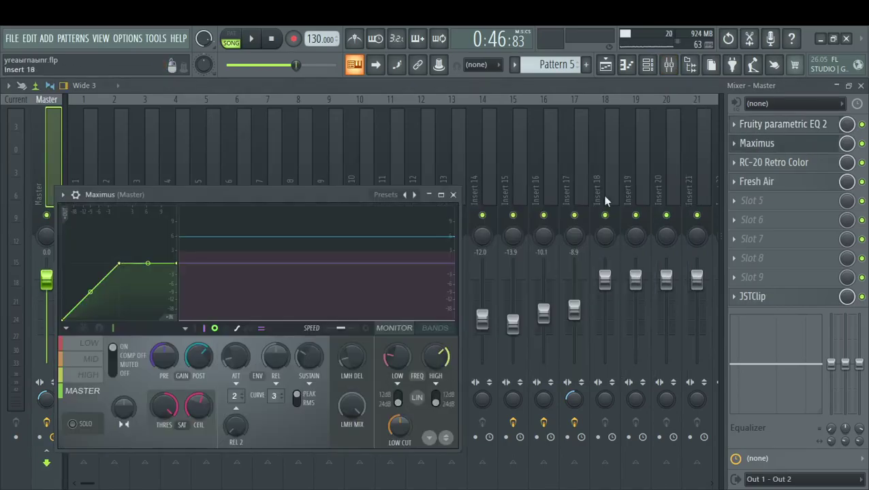
pyautogui.moveTo(345, 195); pyautogui.dragTo(522, 156)
pyautogui.click(630, 157)
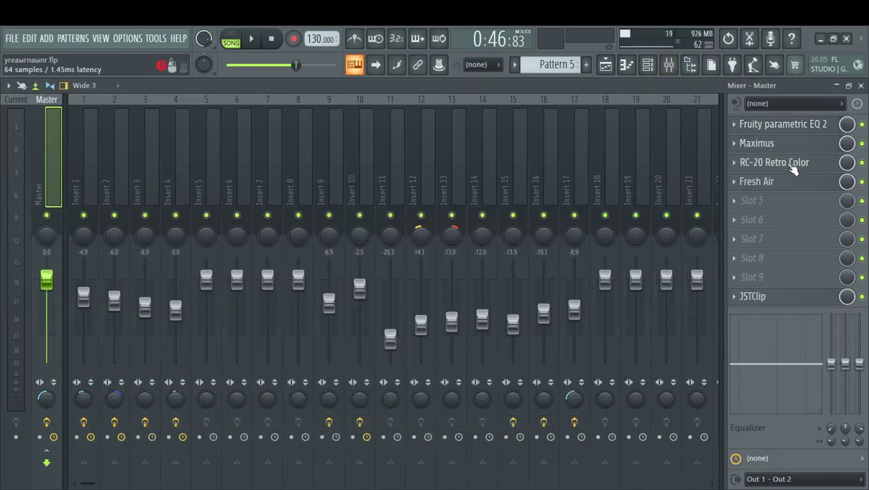
# - View the RC-20 Retro Color and Fresh Air settings on the mixer's Master track
pyautogui.click(798, 165)
pyautogui.moveTo(450, 91); pyautogui.dragTo(650, 85)
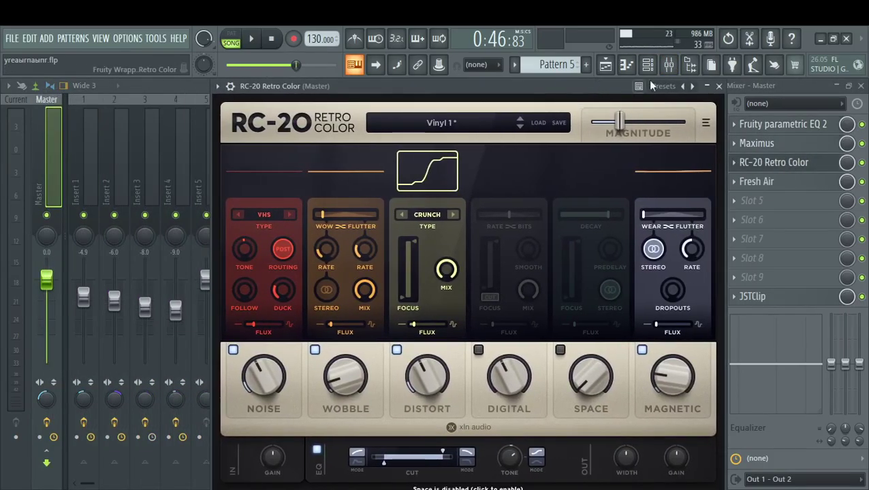
pyautogui.click(719, 86)
pyautogui.click(777, 184)
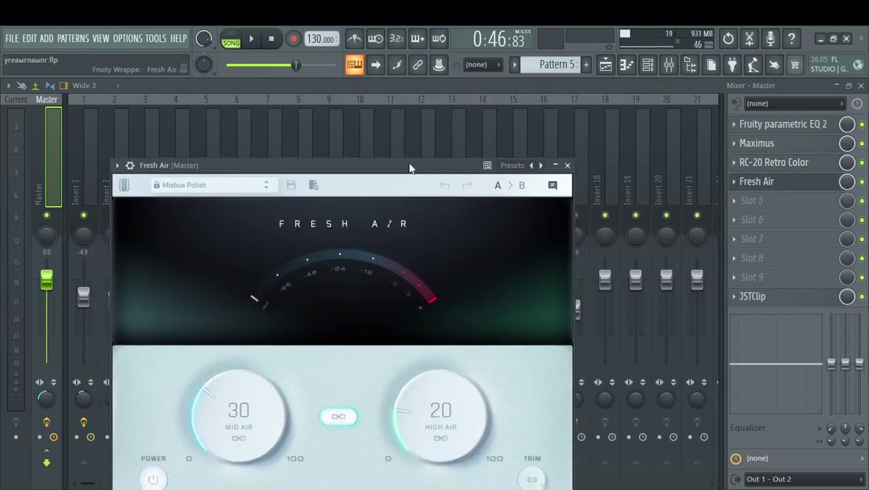
pyautogui.moveTo(404, 171); pyautogui.dragTo(513, 109)
pyautogui.click(672, 106)
# - View the JSTClip settings on the Master track and close the mixer
pyautogui.click(752, 297)
pyautogui.moveTo(325, 194); pyautogui.dragTo(585, 163)
pyautogui.click(639, 162)
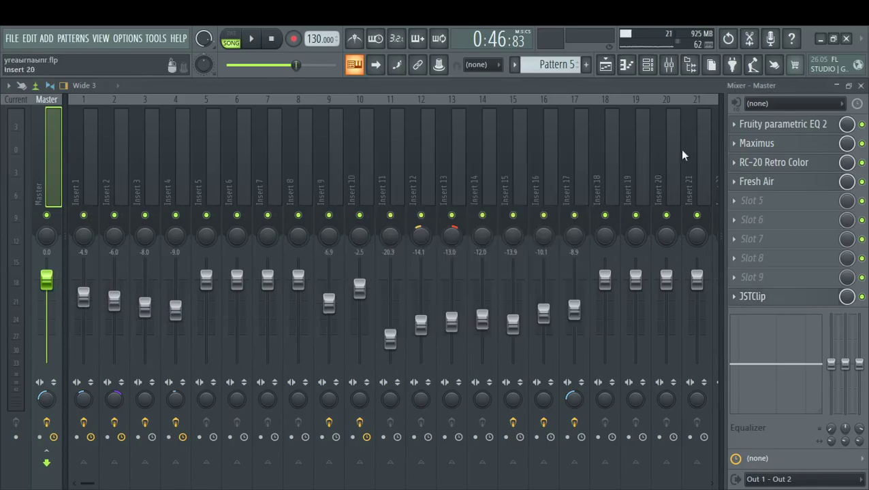
pyautogui.click(862, 87)
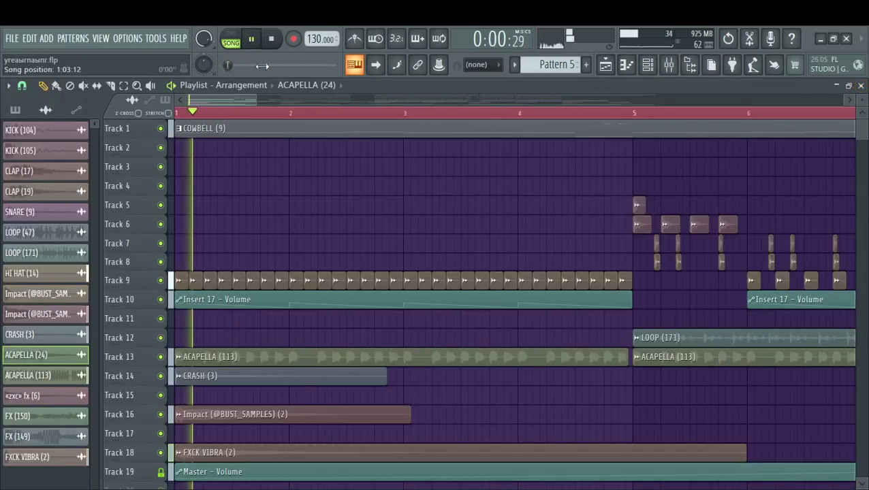
# - Play the whole song to its end with playlist auto-scrolling on, then stop and show the full arrangement
pyautogui.click(377, 64)
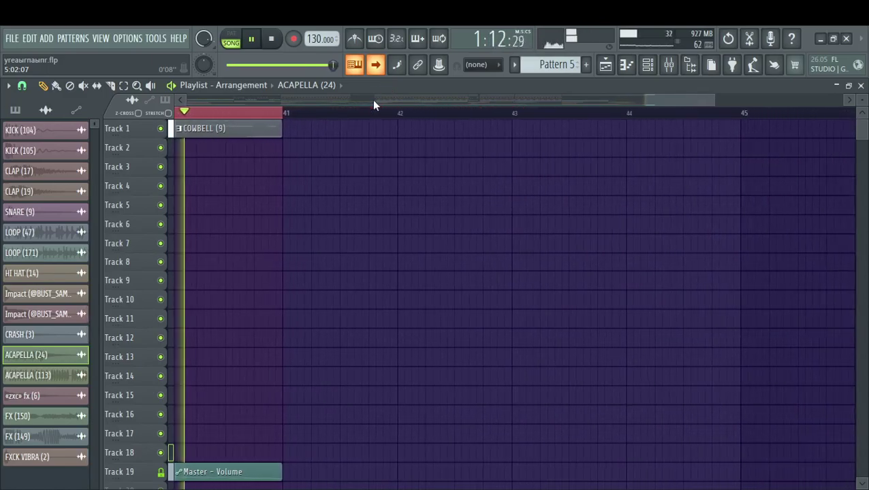
pyautogui.press('space')
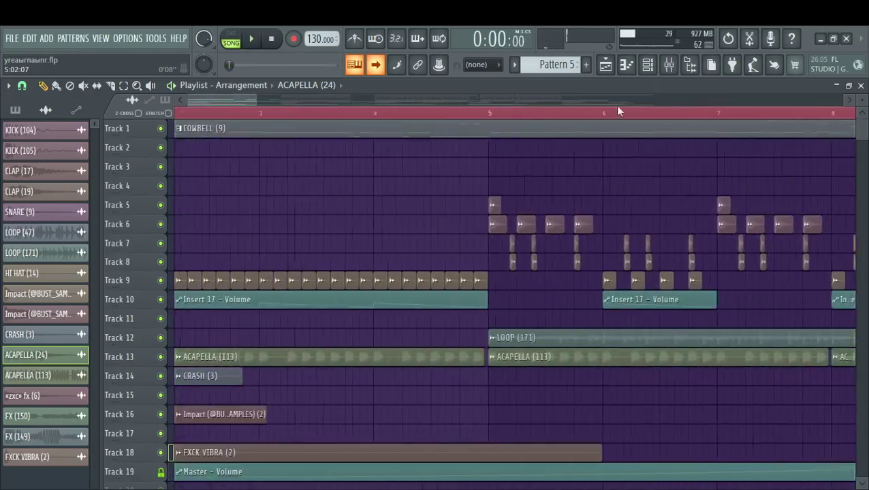
pyautogui.moveTo(262, 100); pyautogui.dragTo(592, 262)
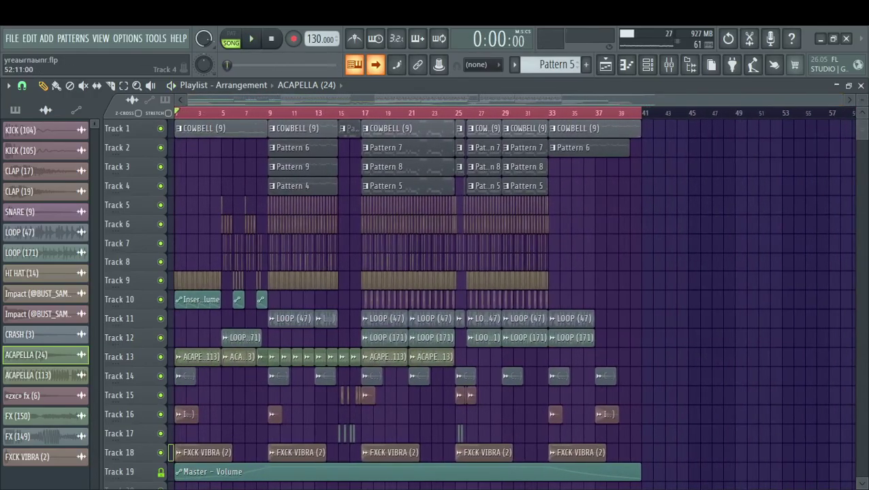